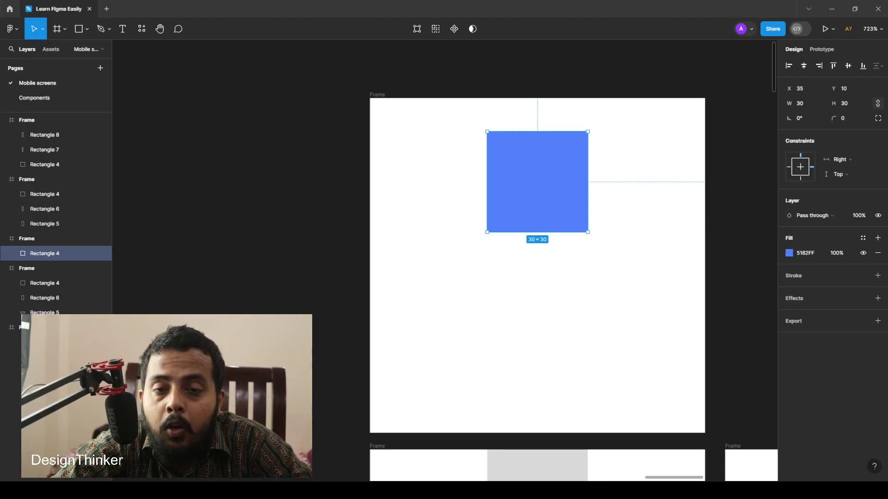
Set the blue square's horizontal constraint to Left
{"action": "left_click", "coordinate": [376, 95]}
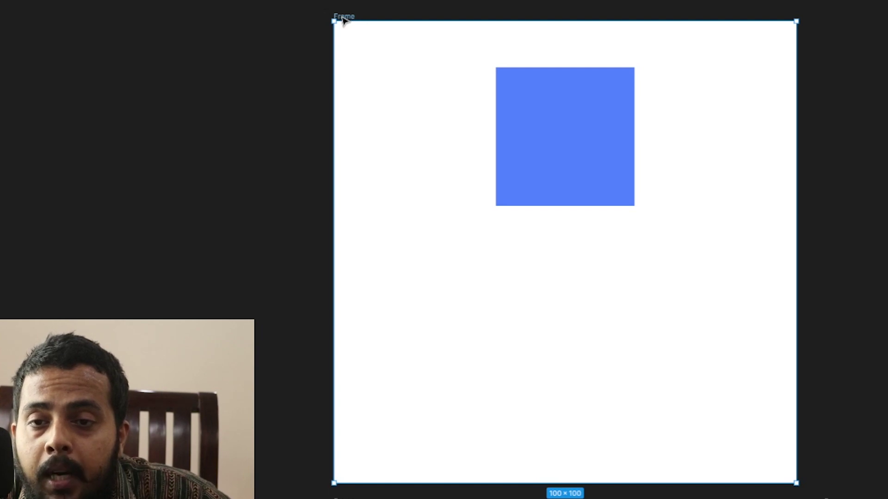
{"action": "left_click", "coordinate": [562, 114]}
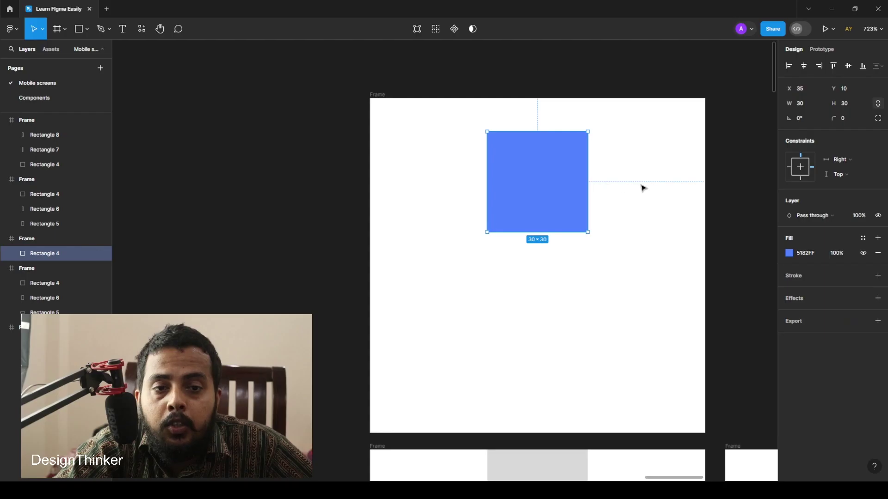
{"action": "left_click", "coordinate": [788, 167]}
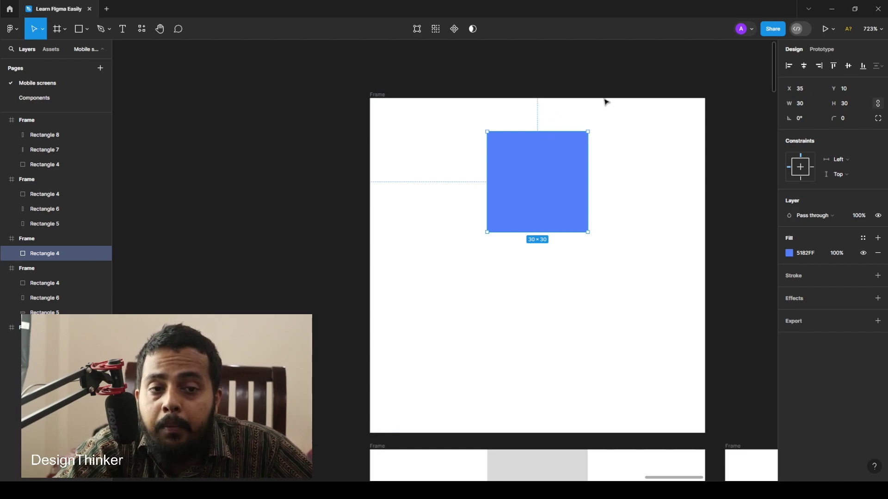
Try widening the blue square's frame to 152 with the Left constraint applied, and undo the resize
{"action": "scroll", "coordinate": [604, 99], "scroll_direction": "right", "scroll_amount": 3}
{"action": "left_click", "coordinate": [245, 93]}
{"action": "left_click_drag", "start_coordinate": [568, 221], "coordinate": [743, 220]}
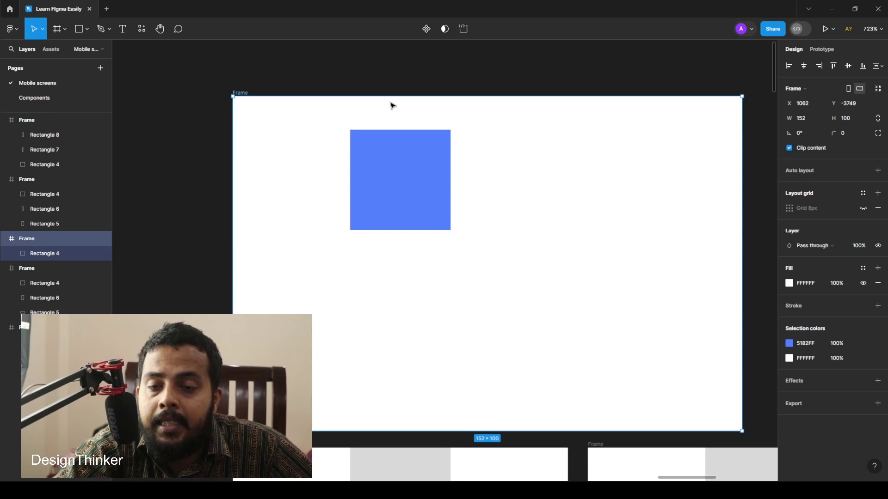
{"action": "left_click", "coordinate": [396, 184]}
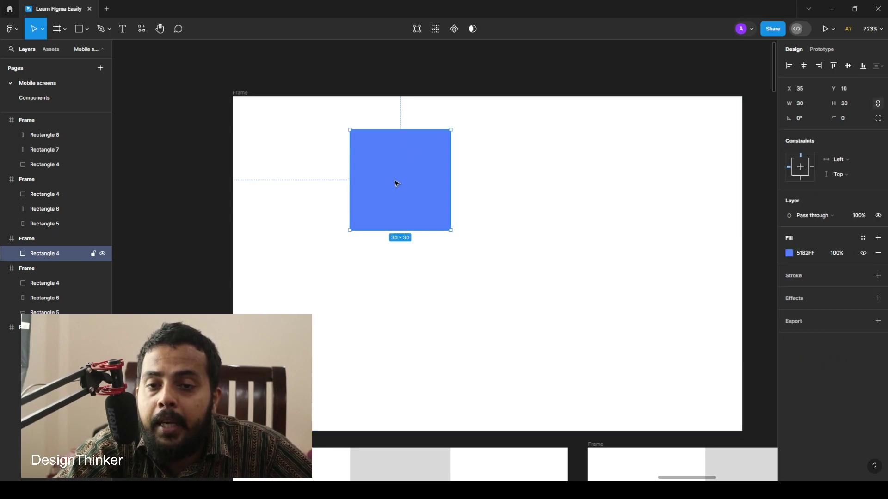
{"action": "key", "text": "ctrl+z"}
{"action": "key", "text": "ctrl+z"}
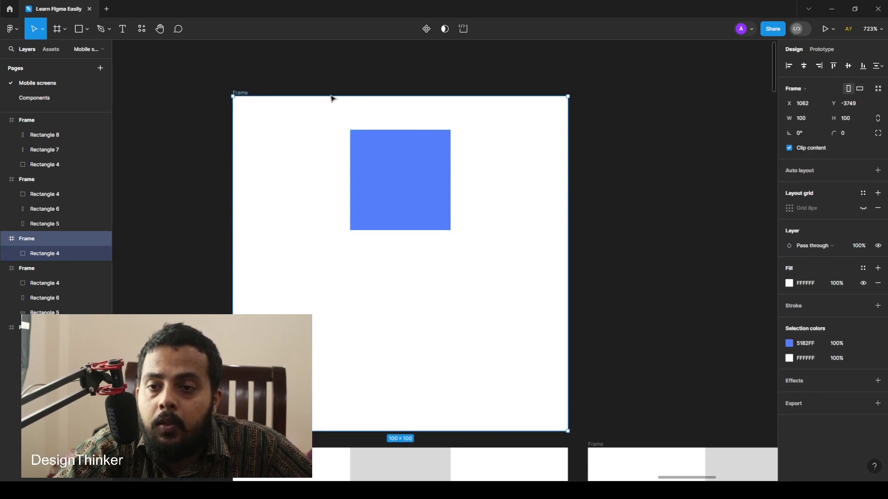
Set the blue square's horizontal constraint to Right
{"action": "left_click", "coordinate": [422, 173]}
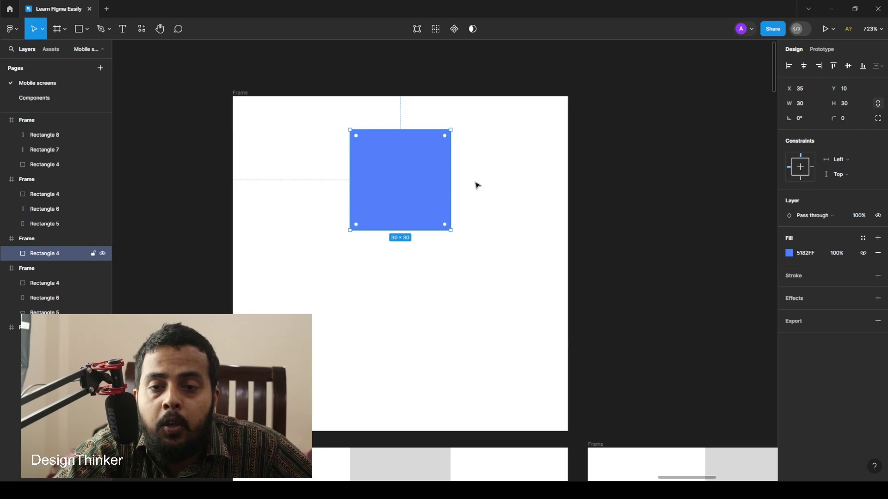
{"action": "left_click", "coordinate": [838, 160]}
{"action": "left_click", "coordinate": [848, 170]}
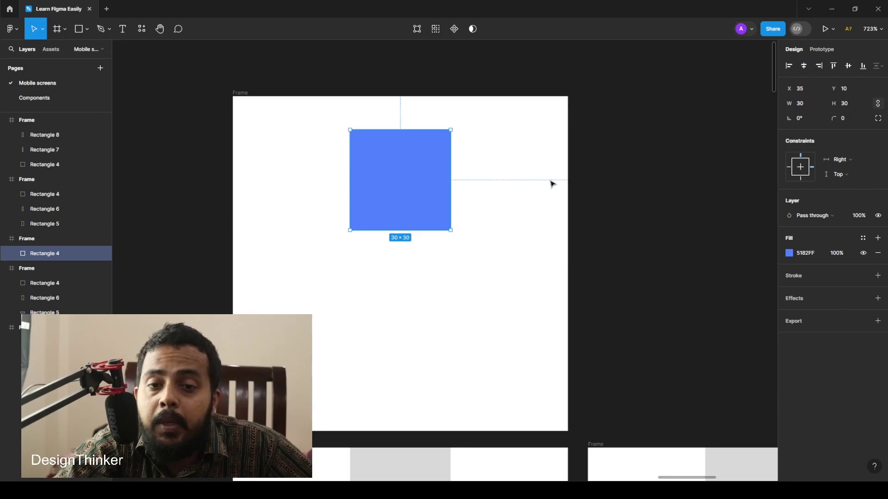
Try stretching the blue square's frame horizontally with the Right constraint, and bring it back to a width of 100
{"action": "left_click", "coordinate": [271, 103]}
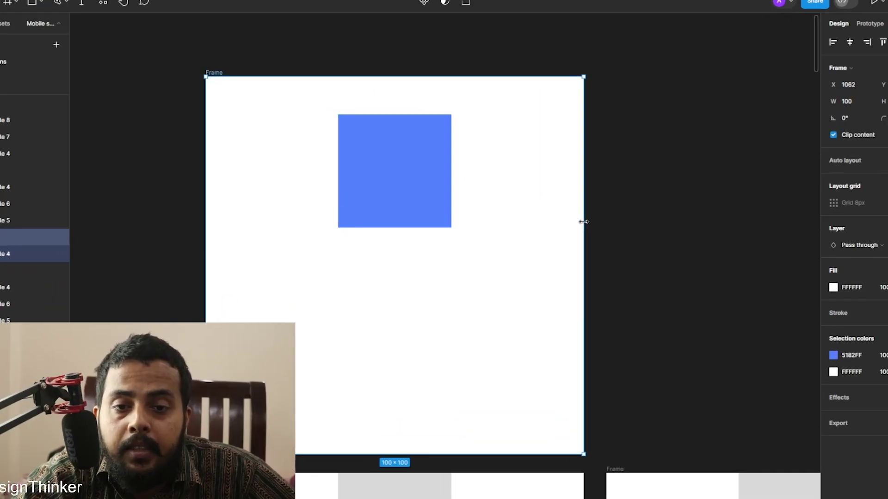
{"action": "left_click_drag", "start_coordinate": [584, 222], "coordinate": [742, 250]}
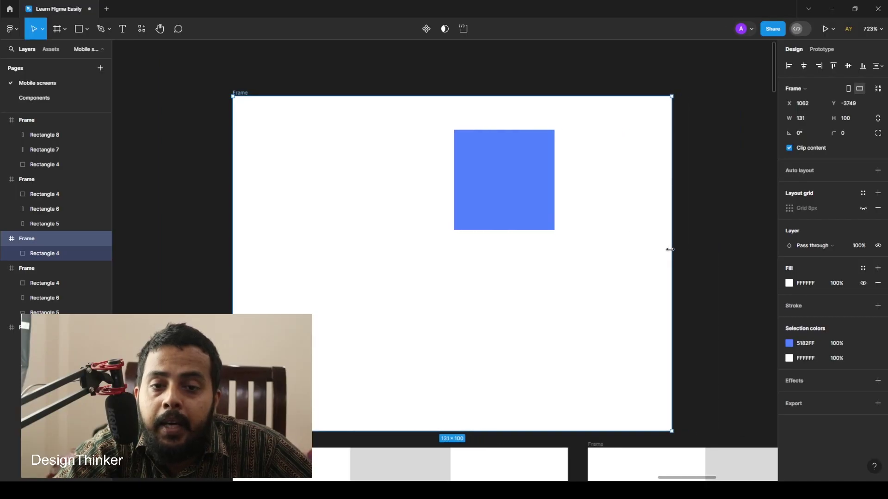
{"action": "left_click_drag", "start_coordinate": [670, 250], "coordinate": [567, 272]}
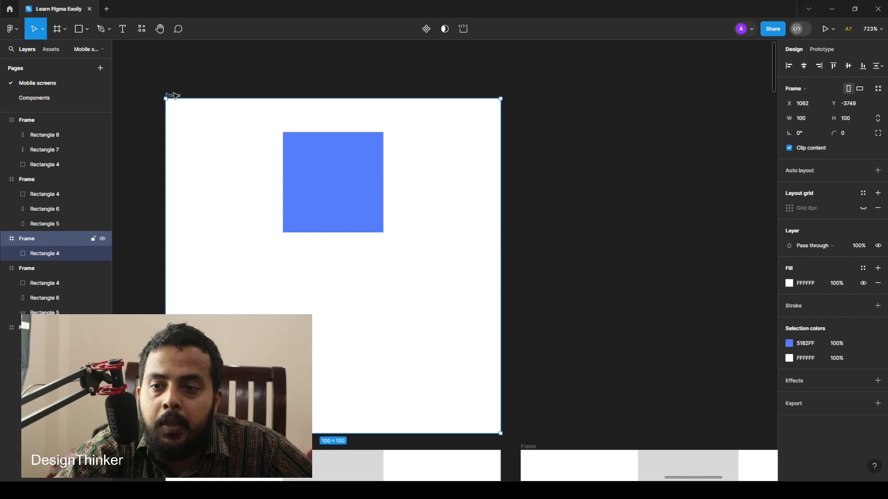
Widen the blue square's frame until the square sits at about X 141, and clear the selection
{"action": "left_click_drag", "start_coordinate": [503, 248], "coordinate": [734, 268]}
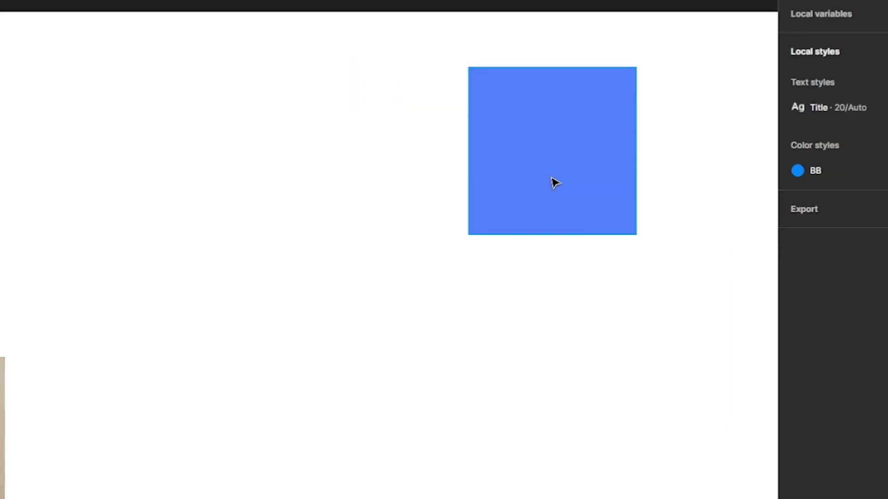
{"action": "left_click", "coordinate": [642, 209]}
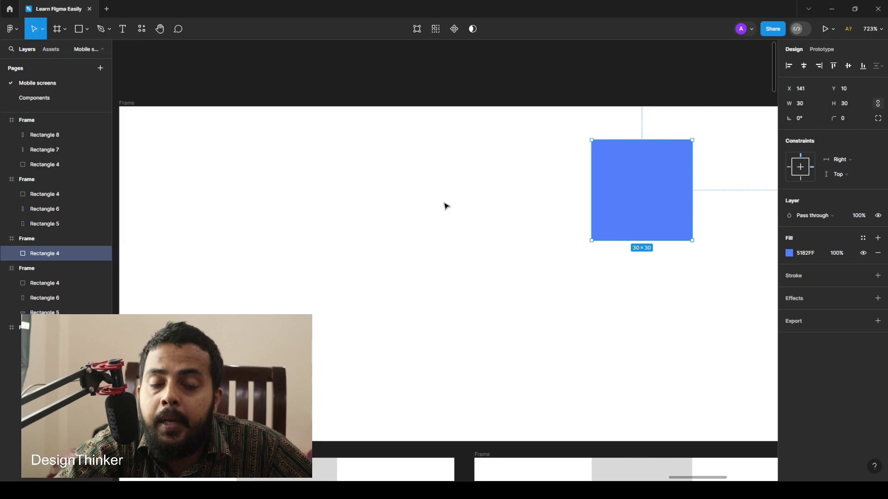
{"action": "left_click", "coordinate": [444, 205]}
Examine the constraints of the red squares and grey bars in the two neighbouring frames below the blue square's frame
{"action": "scroll", "coordinate": [318, 139], "scroll_direction": "down", "scroll_amount": 7}
{"action": "scroll", "coordinate": [318, 139], "scroll_direction": "right", "scroll_amount": 2}
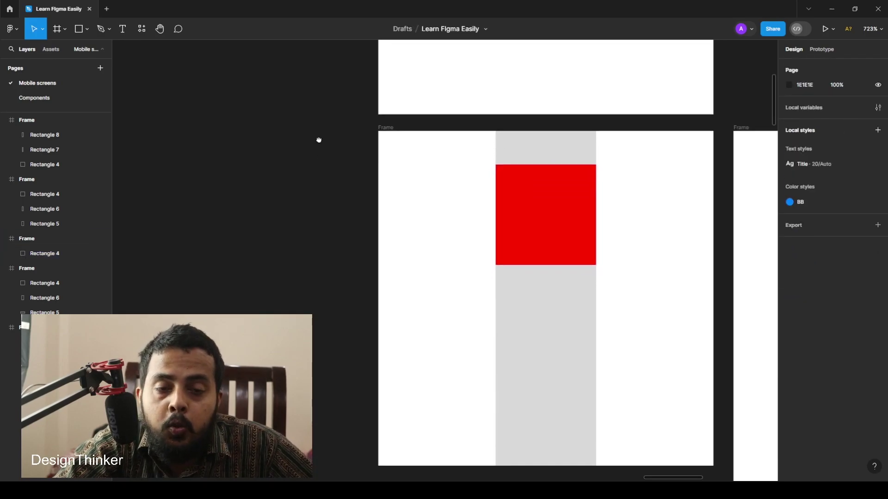
{"action": "left_click_drag", "start_coordinate": [319, 139], "coordinate": [317, 135]}
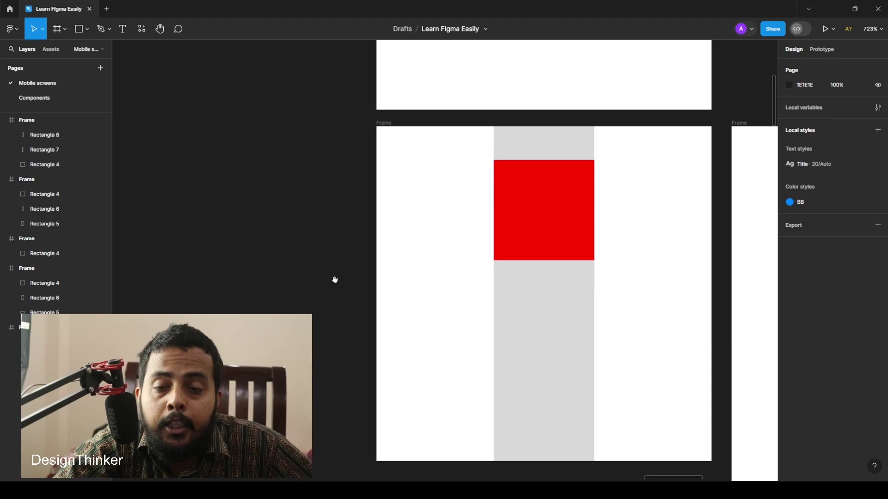
{"action": "mouse_move", "coordinate": [335, 280]}
{"action": "left_mouse_down"}
{"action": "mouse_move", "coordinate": [314, 282]}
{"action": "mouse_move", "coordinate": [325, 268]}
{"action": "left_mouse_up"}
{"action": "left_click", "coordinate": [530, 189]}
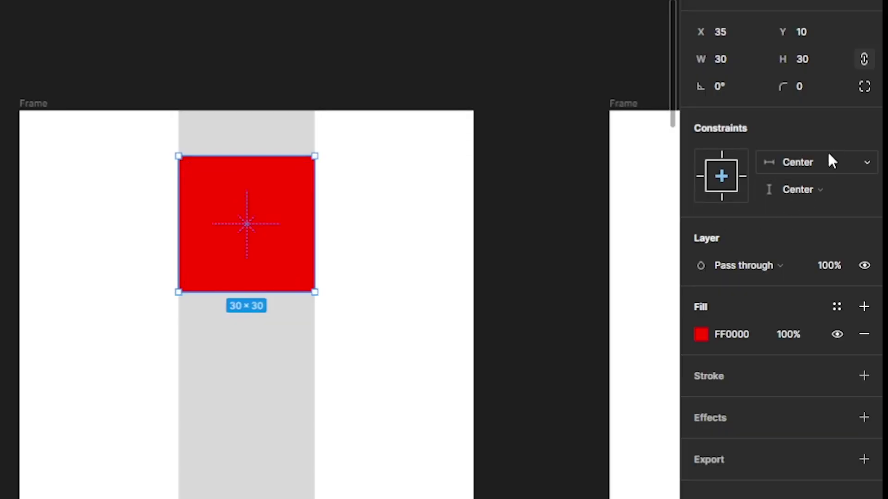
{"action": "left_click", "coordinate": [147, 221]}
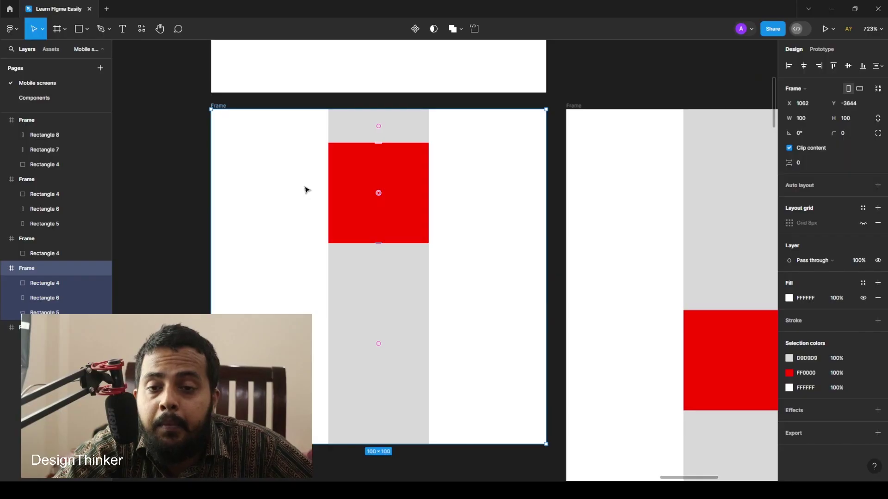
{"action": "left_click", "coordinate": [586, 168]}
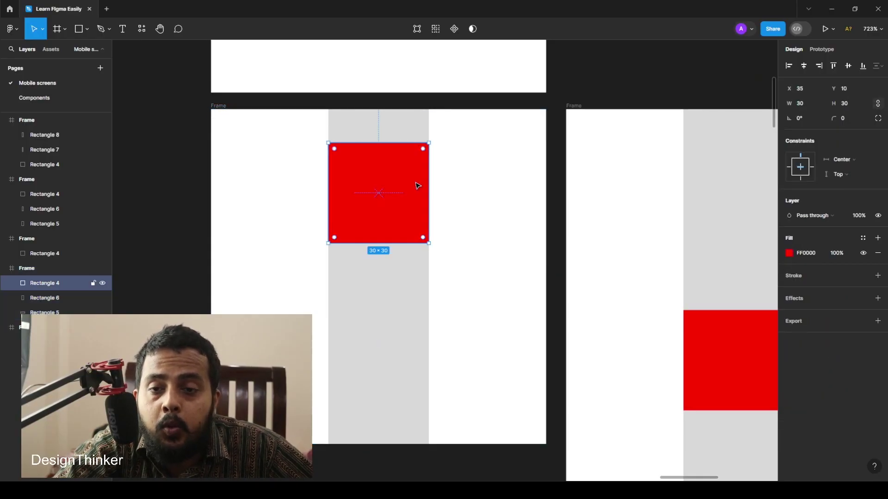
{"action": "left_click", "coordinate": [408, 137]}
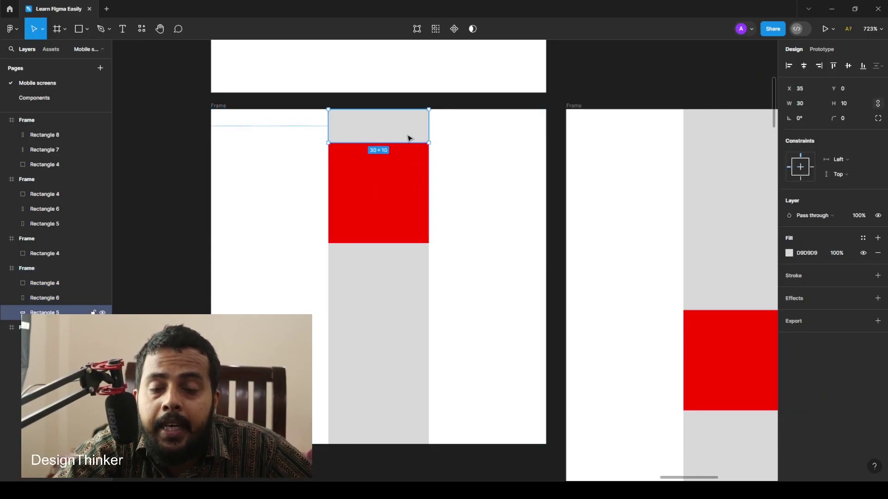
{"action": "left_click", "coordinate": [404, 332]}
{"action": "scroll", "coordinate": [432, 330], "scroll_direction": "down", "scroll_amount": 3}
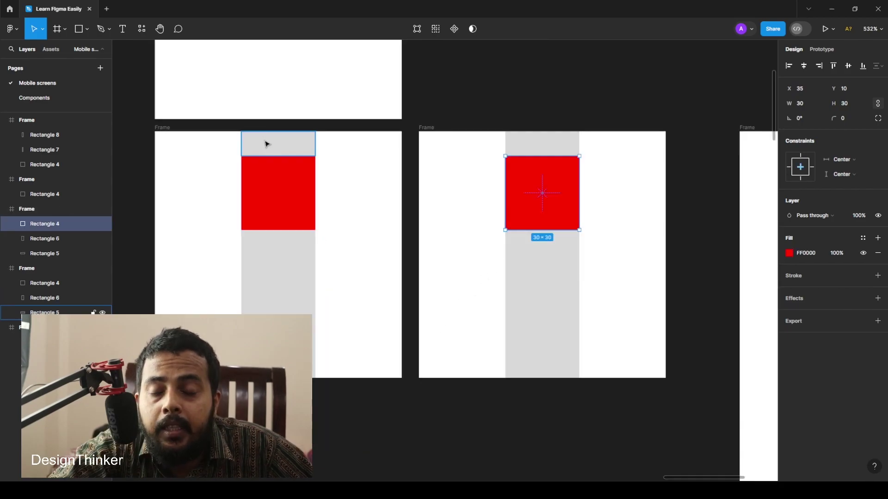
{"action": "left_click", "coordinate": [266, 144]}
Extend the second red-square frame downwards to a height of about 200, and clear the selection
{"action": "left_click", "coordinate": [462, 180]}
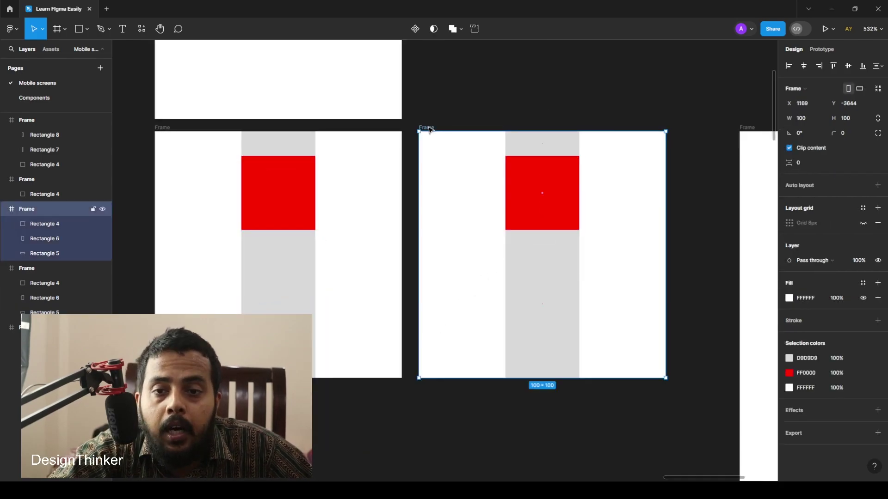
{"action": "scroll", "coordinate": [565, 293], "scroll_direction": "down", "scroll_amount": 3}
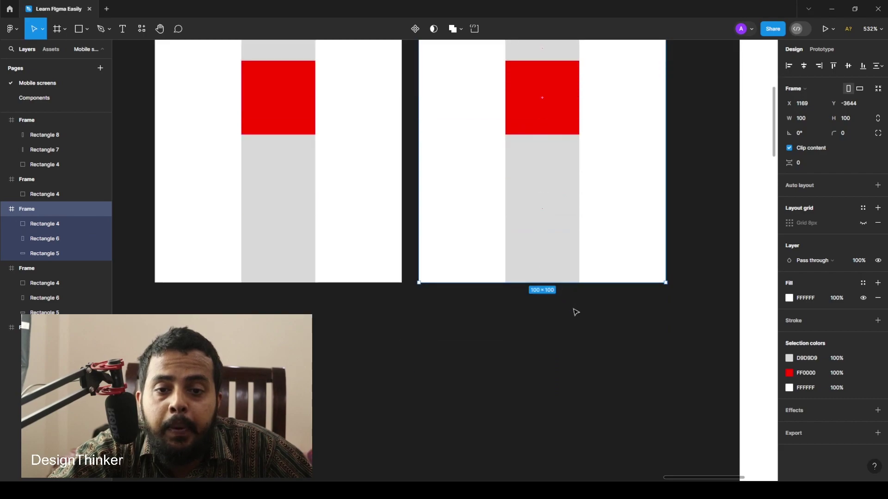
{"action": "scroll", "coordinate": [573, 300], "scroll_direction": "down", "scroll_amount": 2}
{"action": "left_click_drag", "start_coordinate": [562, 283], "coordinate": [595, 446]}
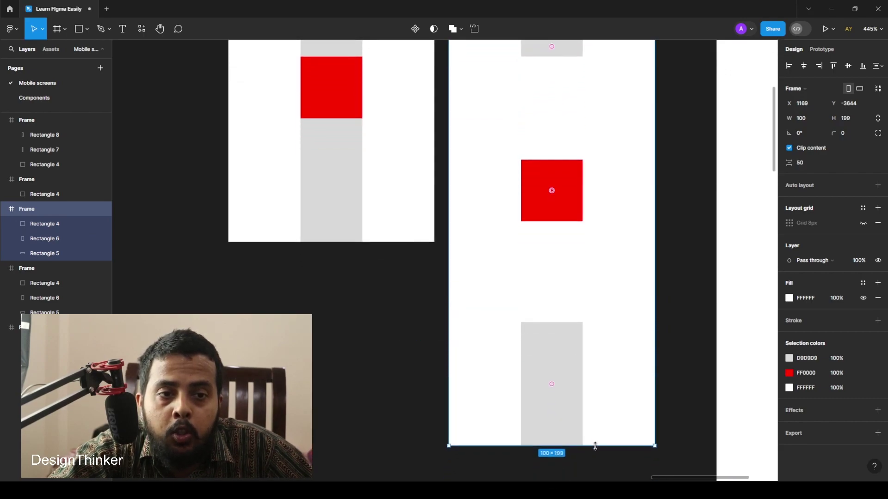
{"action": "left_click", "coordinate": [410, 321]}
Stretch the upper grey bar to 60 high and the lower grey bar to 110 high so both meet the red square
{"action": "scroll", "coordinate": [410, 321], "scroll_direction": "up", "scroll_amount": 1}
{"action": "scroll", "coordinate": [509, 208], "scroll_direction": "down", "scroll_amount": 1}
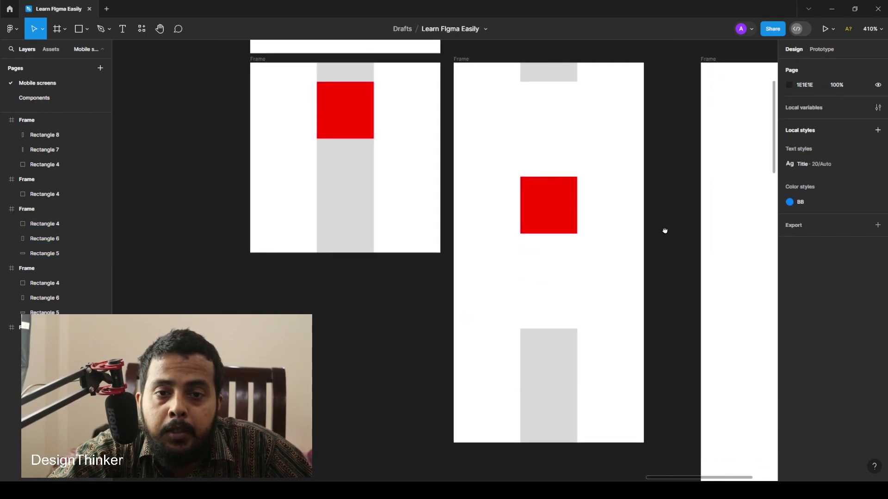
{"action": "left_click", "coordinate": [543, 81]}
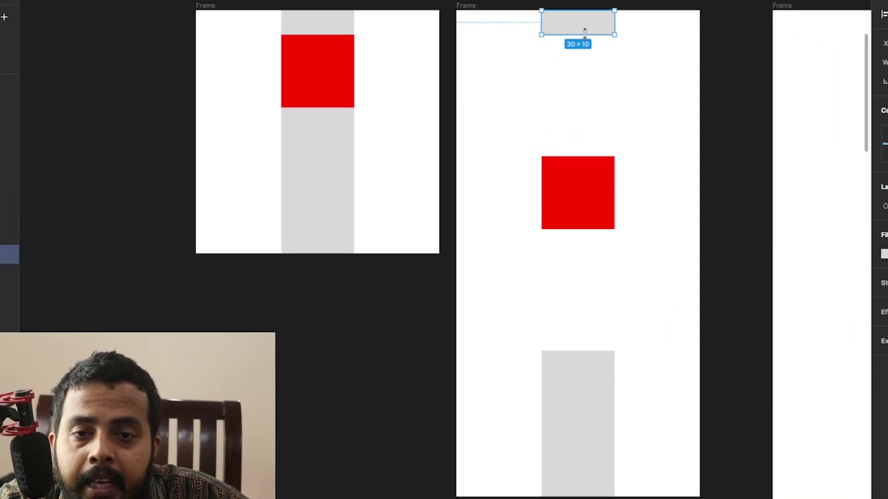
{"action": "left_click_drag", "start_coordinate": [584, 33], "coordinate": [585, 155]}
{"action": "left_click", "coordinate": [579, 394]}
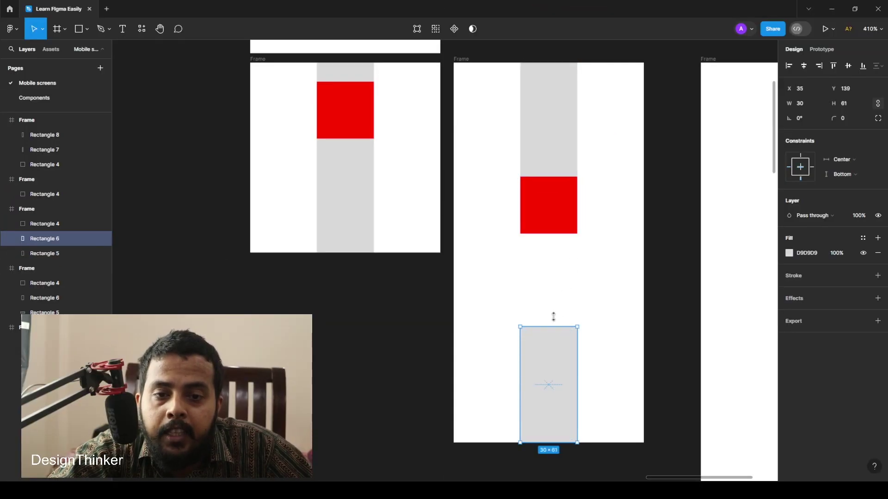
{"action": "left_click_drag", "start_coordinate": [554, 316], "coordinate": [557, 228]}
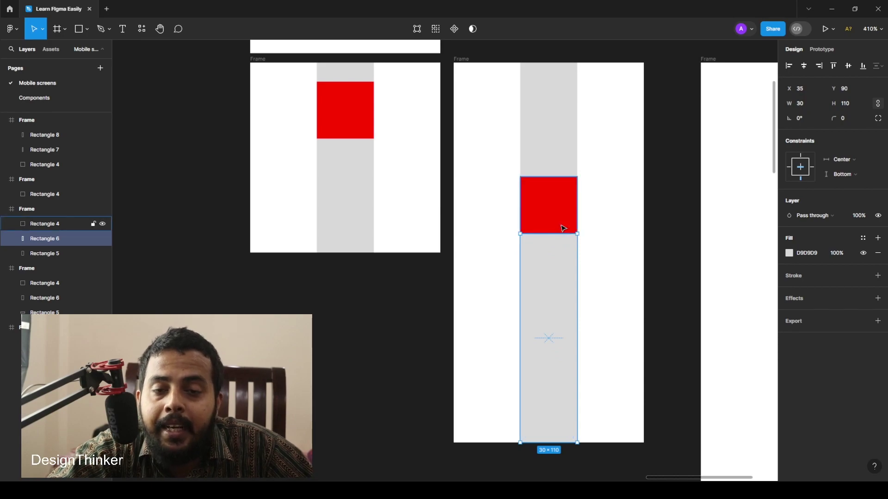
Check the size and constraints of the red square and the grey bars above and below it in the enlarged frame
{"action": "left_click", "coordinate": [555, 208]}
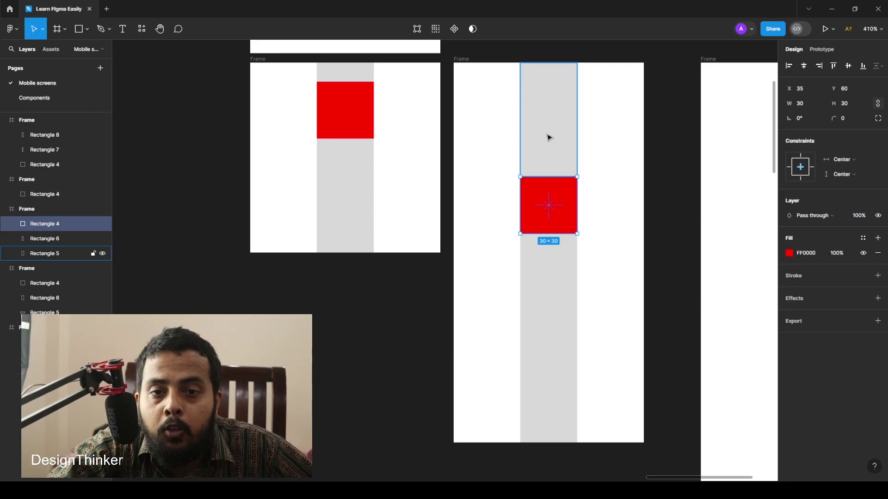
{"action": "left_click", "coordinate": [548, 137]}
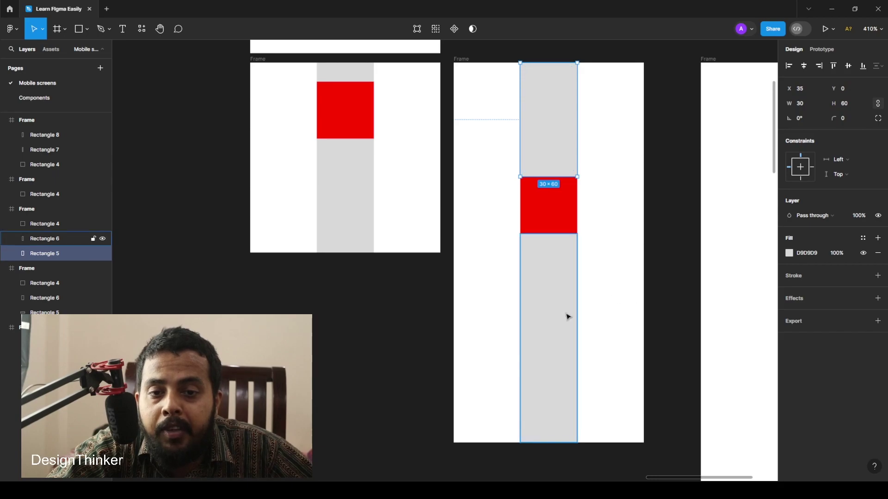
{"action": "left_click", "coordinate": [543, 313]}
{"action": "left_click", "coordinate": [563, 73]}
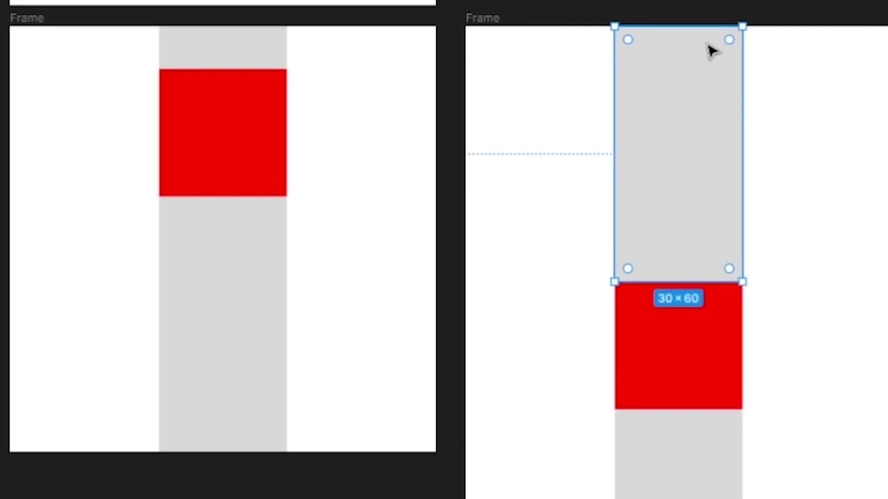
{"action": "left_click", "coordinate": [613, 257]}
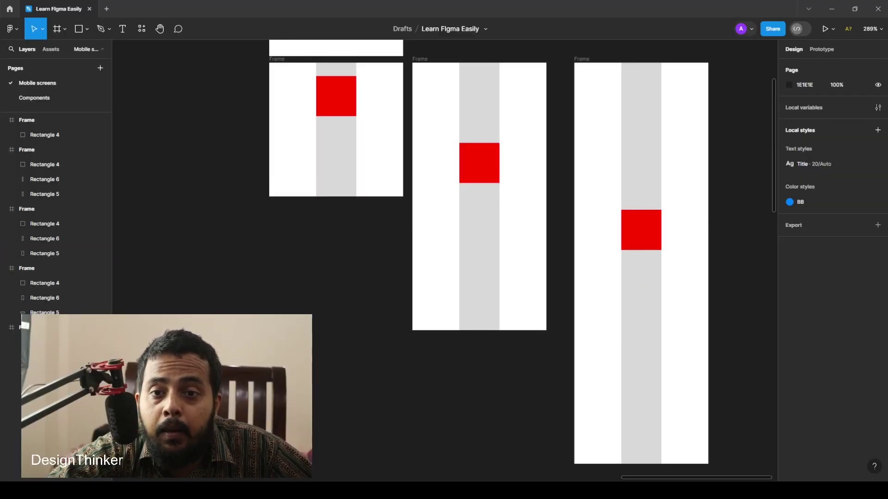
Compare the tallest frame and its upper grey bar with those of the middle frame
{"action": "left_click", "coordinate": [586, 59]}
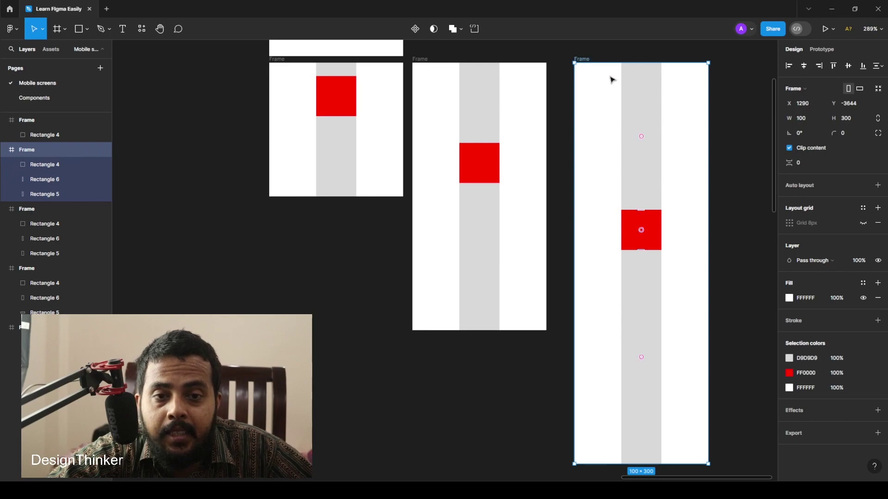
{"action": "left_click", "coordinate": [641, 106]}
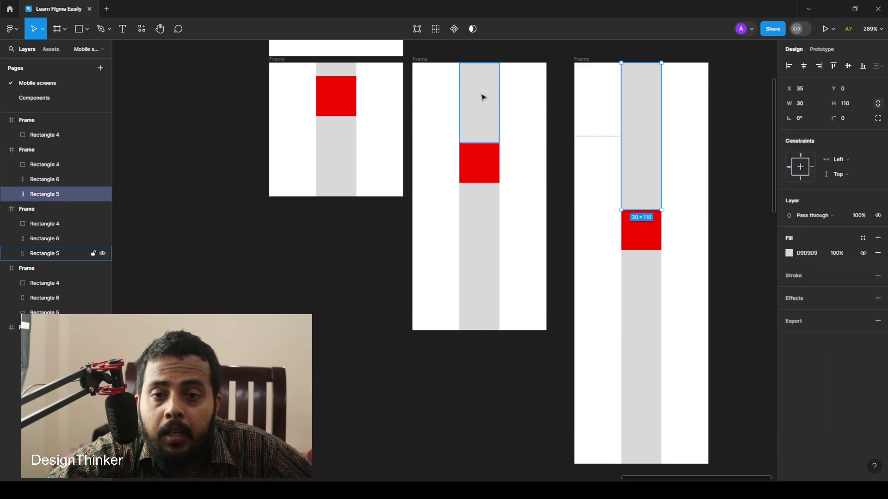
{"action": "left_click", "coordinate": [469, 106]}
{"action": "left_click", "coordinate": [652, 114]}
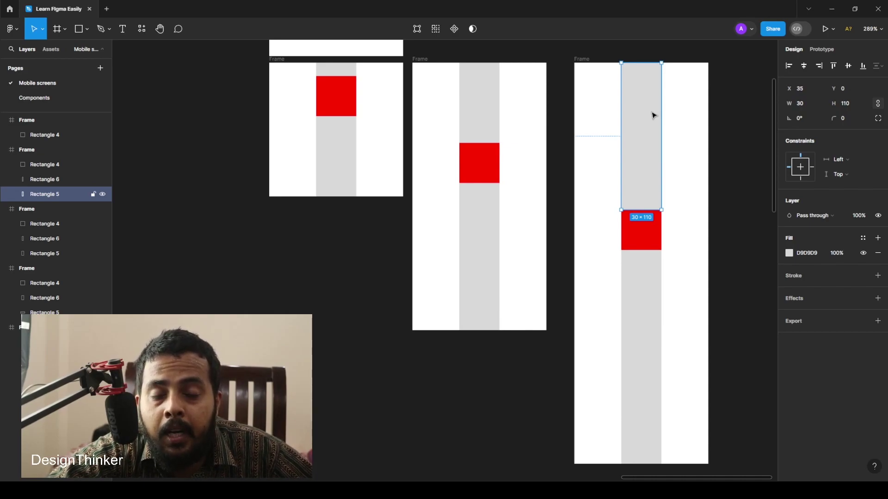
{"action": "left_click", "coordinate": [426, 64]}
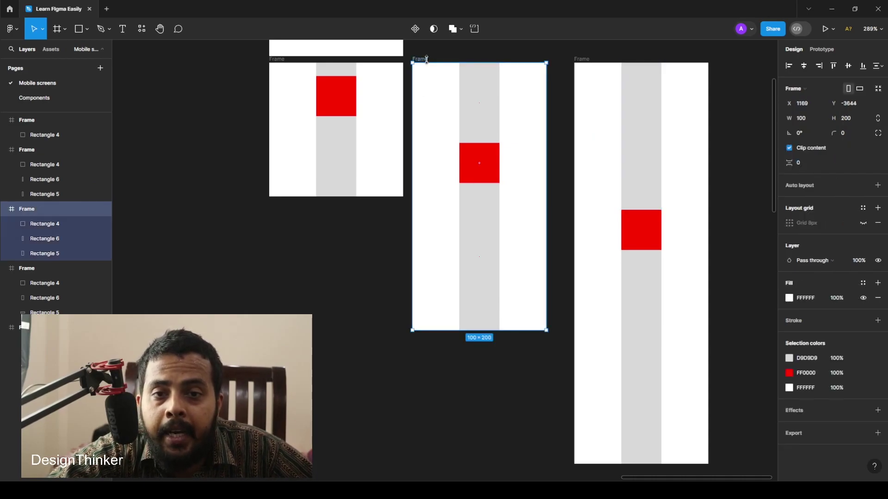
Compare the heights and constraints of the upper and lower grey bars in the middle frame with those in the tallest frame
{"action": "left_click", "coordinate": [581, 60]}
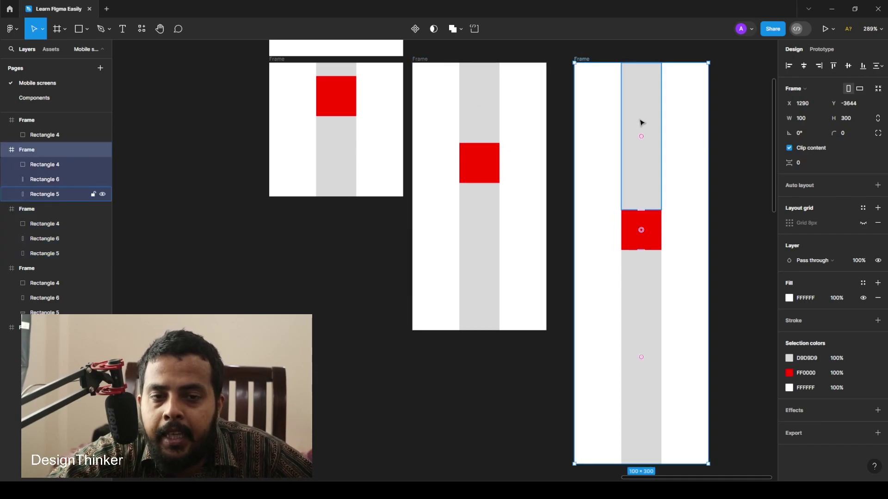
{"action": "left_click", "coordinate": [471, 113]}
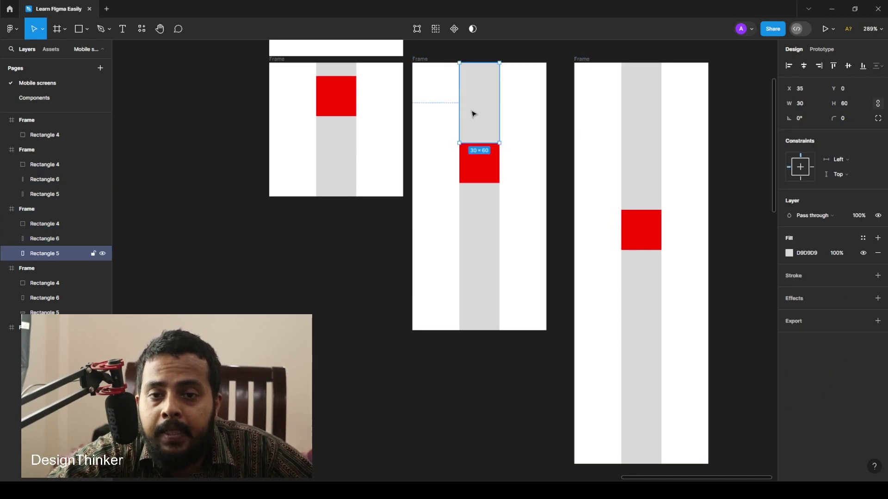
{"action": "left_click", "coordinate": [646, 137]}
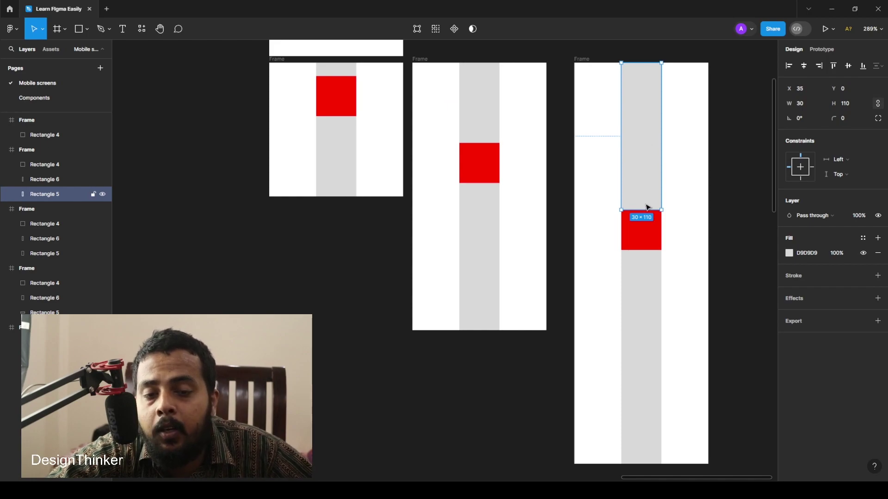
{"action": "left_click", "coordinate": [480, 207]}
{"action": "scroll", "coordinate": [480, 207], "scroll_direction": "down", "scroll_amount": 1}
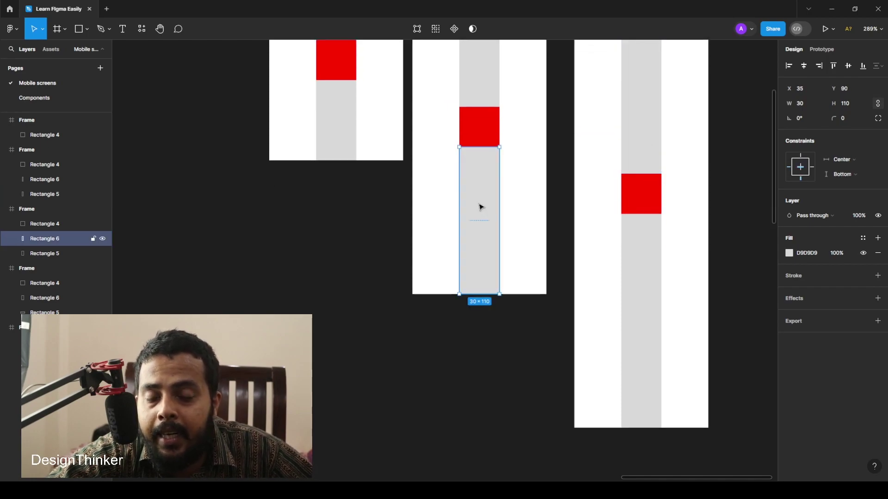
{"action": "left_click", "coordinate": [661, 246]}
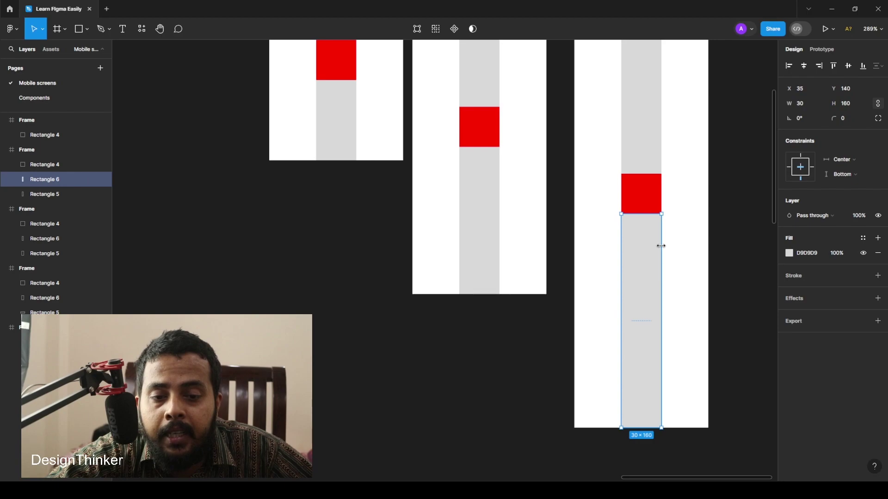
Check the position, size and constraints of the red square in each of the three red-square frames
{"action": "left_click", "coordinate": [707, 252]}
{"action": "scroll", "coordinate": [659, 278], "scroll_direction": "up", "scroll_amount": 3}
{"action": "left_click", "coordinate": [659, 278]}
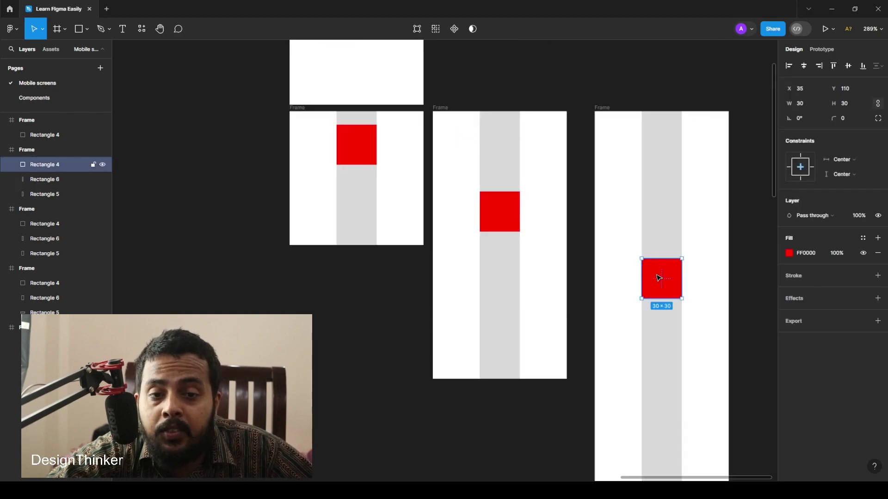
{"action": "left_click", "coordinate": [502, 221]}
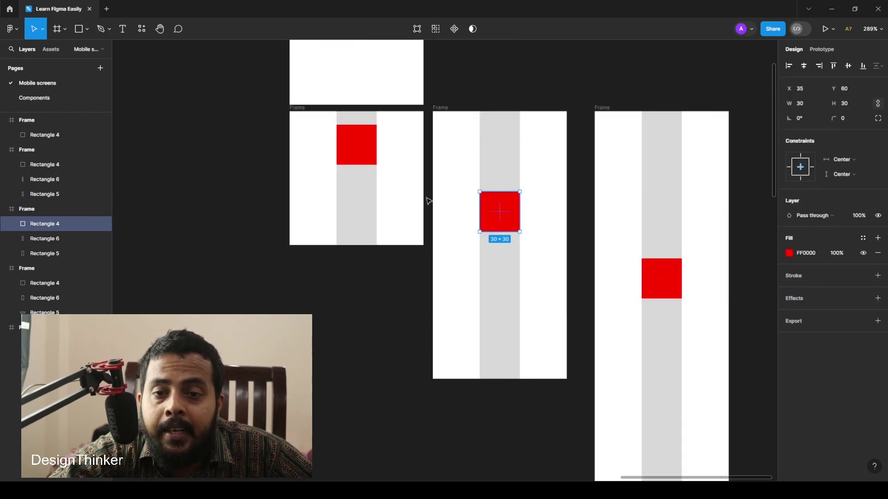
{"action": "left_click", "coordinate": [347, 152]}
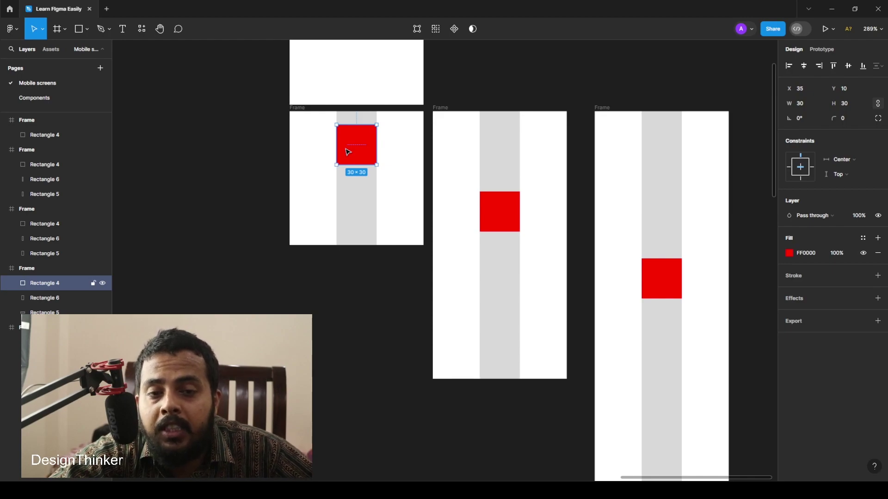
{"action": "left_click", "coordinate": [505, 215]}
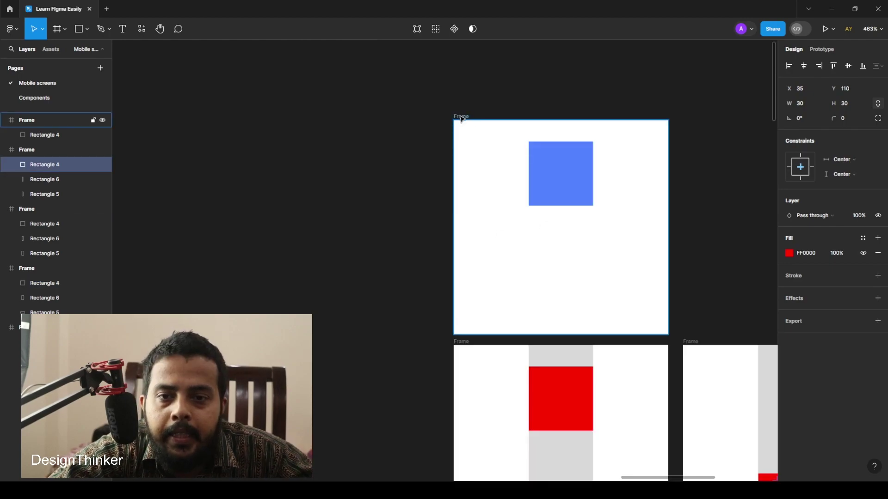
Set the vertical constraint of the blue square in the topmost frame to Bottom
{"action": "left_click", "coordinate": [27, 120]}
{"action": "left_click", "coordinate": [45, 135]}
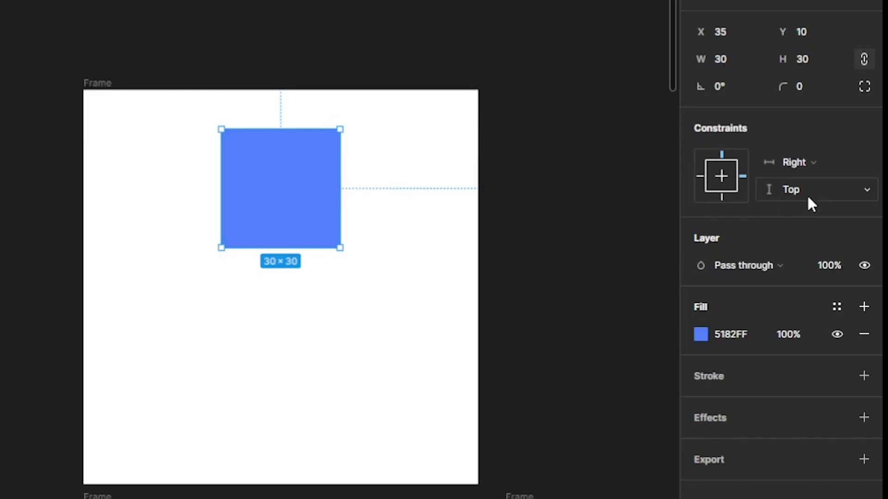
{"action": "left_click", "coordinate": [846, 177]}
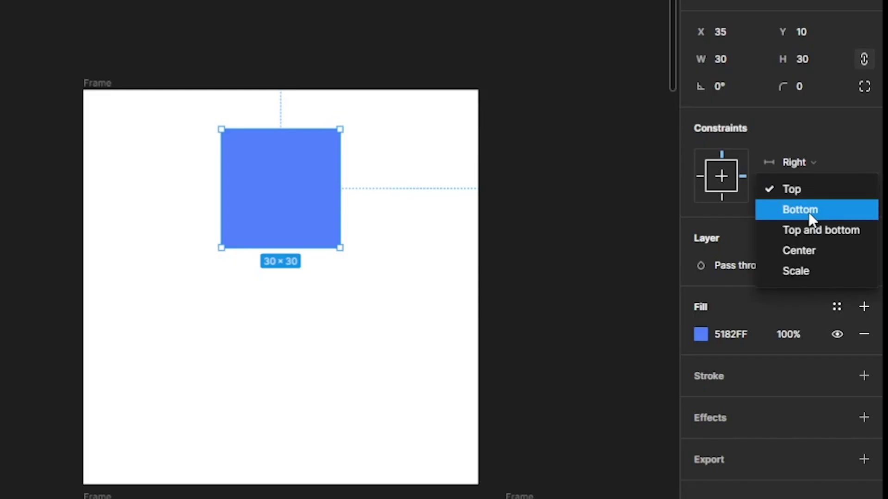
{"action": "left_click", "coordinate": [846, 184]}
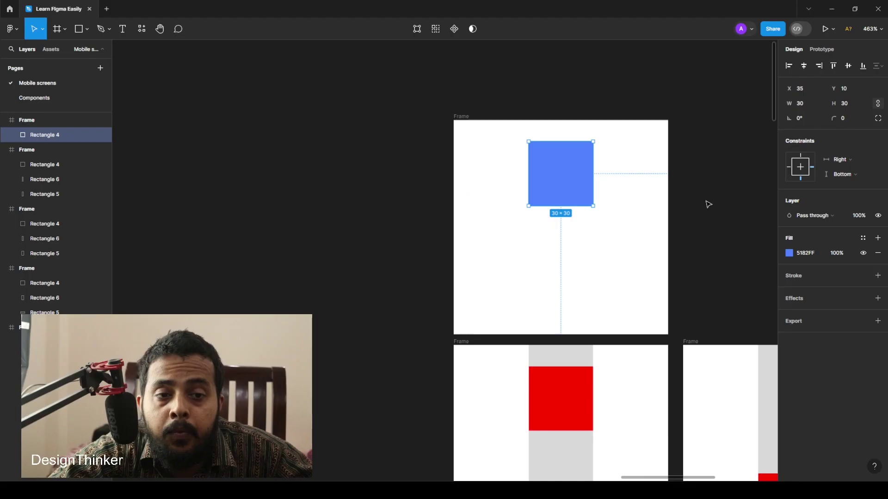
Extend the blue square's frame to a height of 114, and duplicate it beside the original
{"action": "left_click_drag", "start_coordinate": [696, 213], "coordinate": [685, 176]}
{"action": "key", "text": "Escape"}
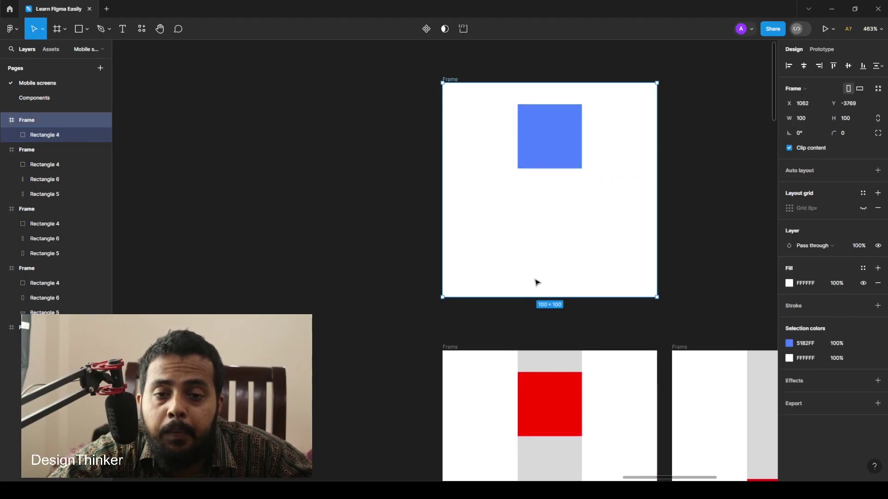
{"action": "left_click_drag", "start_coordinate": [537, 296], "coordinate": [544, 278]}
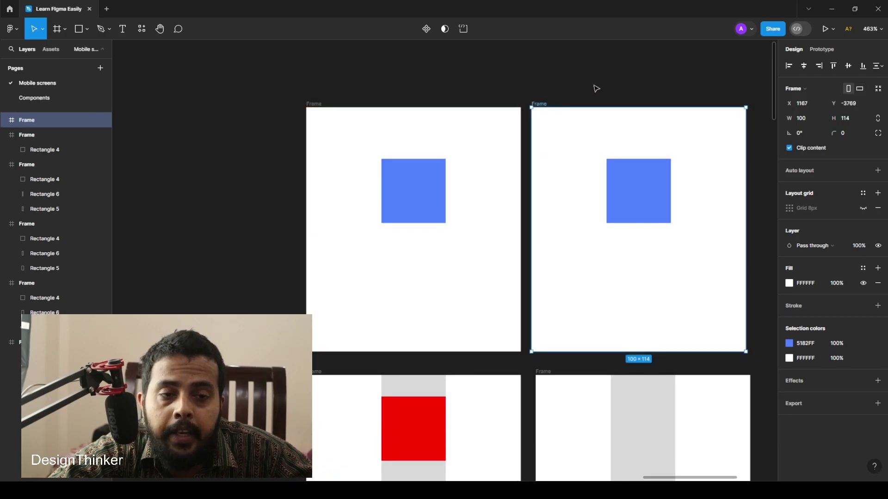
{"action": "left_click", "coordinate": [596, 84]}
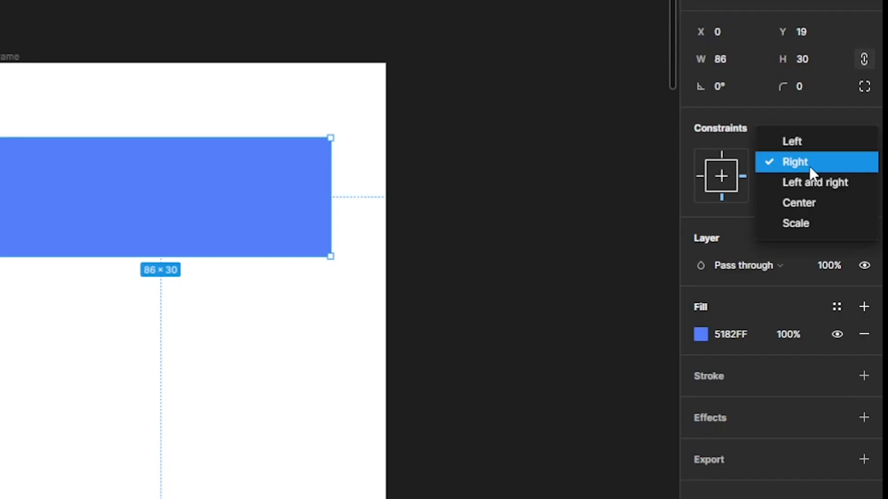
Set the horizontal constraint of the 86 × 30 blue rectangle in the duplicated frame to Scale, and try resizing the frame's width
{"action": "left_click", "coordinate": [805, 222]}
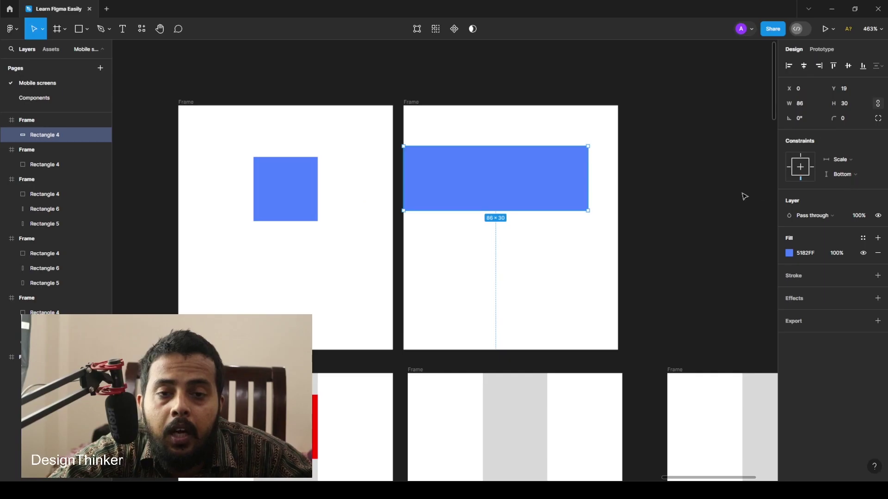
{"action": "left_click", "coordinate": [484, 119]}
{"action": "mouse_move", "coordinate": [619, 182]}
{"action": "left_mouse_down"}
{"action": "mouse_move", "coordinate": [711, 189]}
{"action": "mouse_move", "coordinate": [619, 185]}
{"action": "left_mouse_up"}
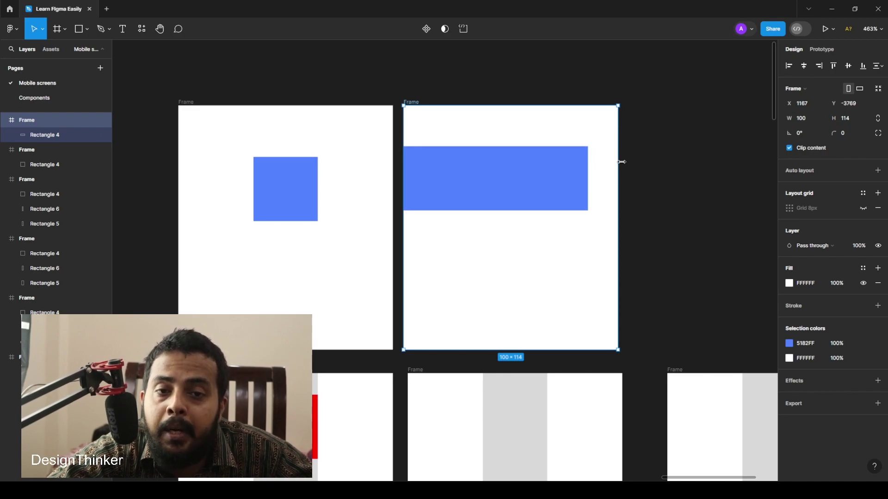
Draw a grey rectangle about 14 × 25 to mark the gap beside the blue rectangle, and park it above the frame
{"action": "left_click", "coordinate": [78, 29]}
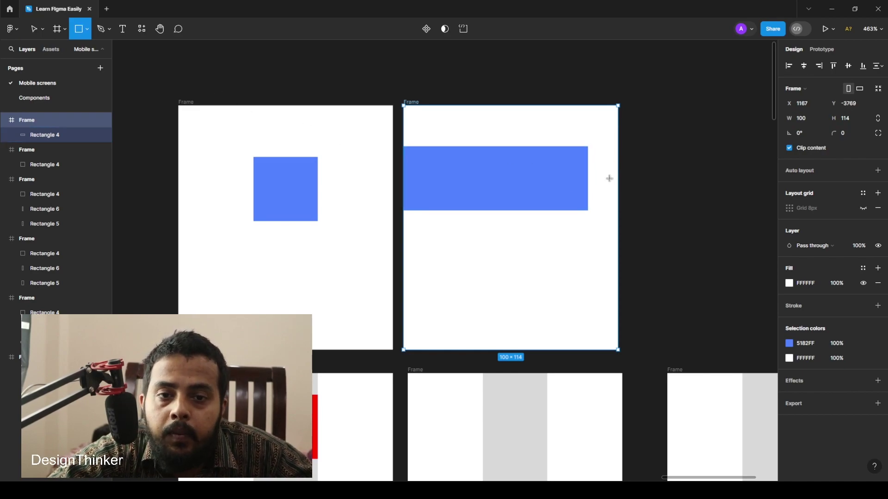
{"action": "mouse_move", "coordinate": [586, 164]}
{"action": "left_mouse_down"}
{"action": "mouse_move", "coordinate": [618, 215]}
{"action": "mouse_move", "coordinate": [588, 109]}
{"action": "left_mouse_up"}
{"action": "scroll", "coordinate": [670, 271], "scroll_direction": "right", "scroll_amount": 2}
{"action": "scroll", "coordinate": [669, 272], "scroll_direction": "down", "scroll_amount": 2}
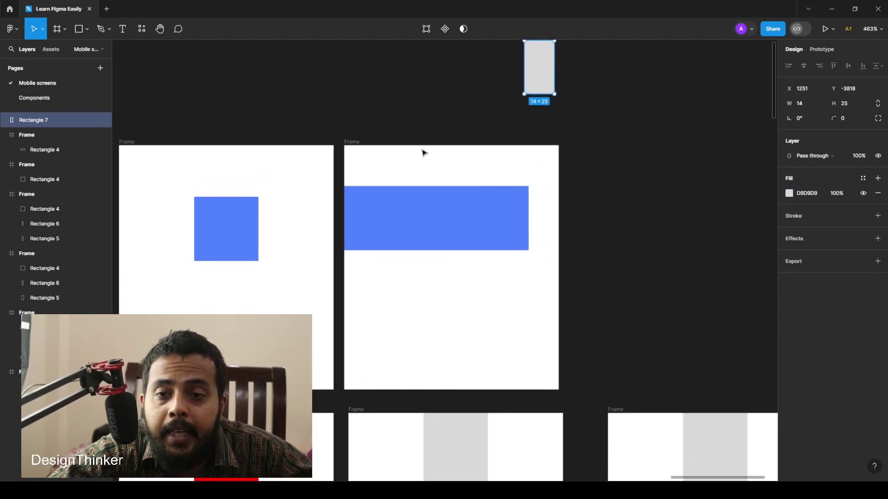
Widen the duplicated frame to 160, and move the grey rectangle from the frame's right edge back above the frame
{"action": "left_click_drag", "start_coordinate": [558, 226], "coordinate": [687, 226]}
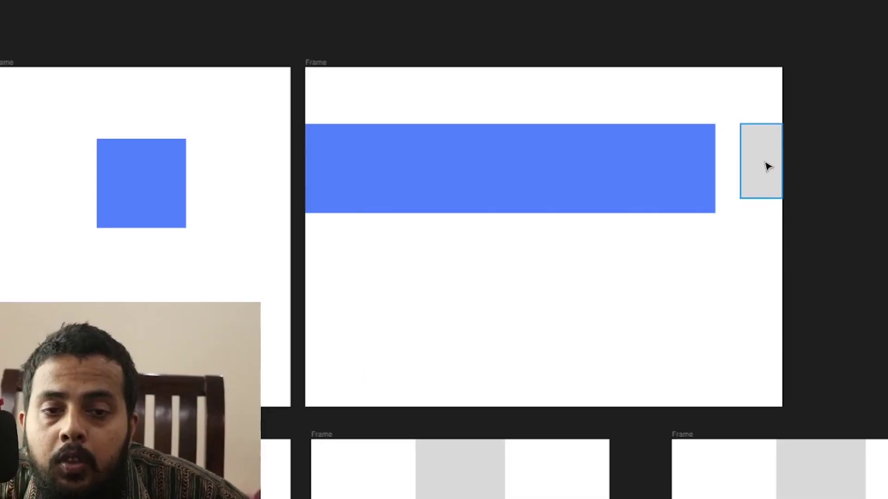
{"action": "left_click", "coordinate": [766, 165]}
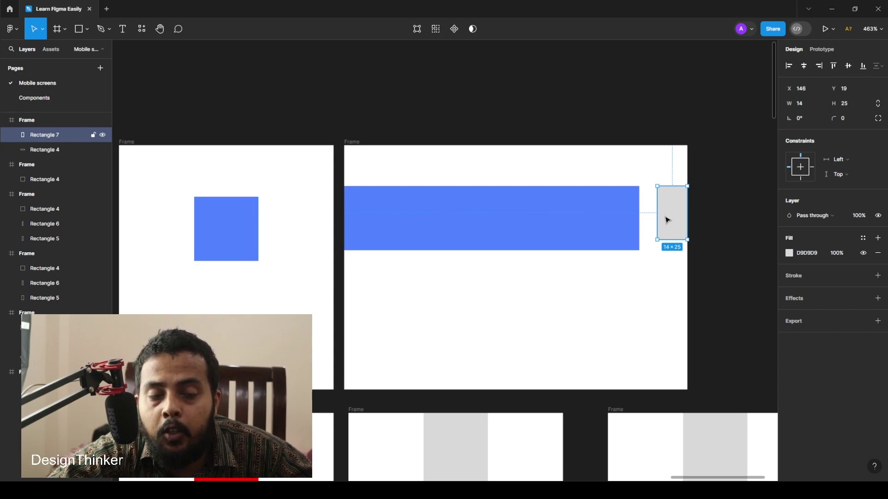
{"action": "left_click_drag", "start_coordinate": [667, 220], "coordinate": [668, 112]}
Set the vertical constraint of the wide blue rectangle to Scale
{"action": "left_click", "coordinate": [477, 237]}
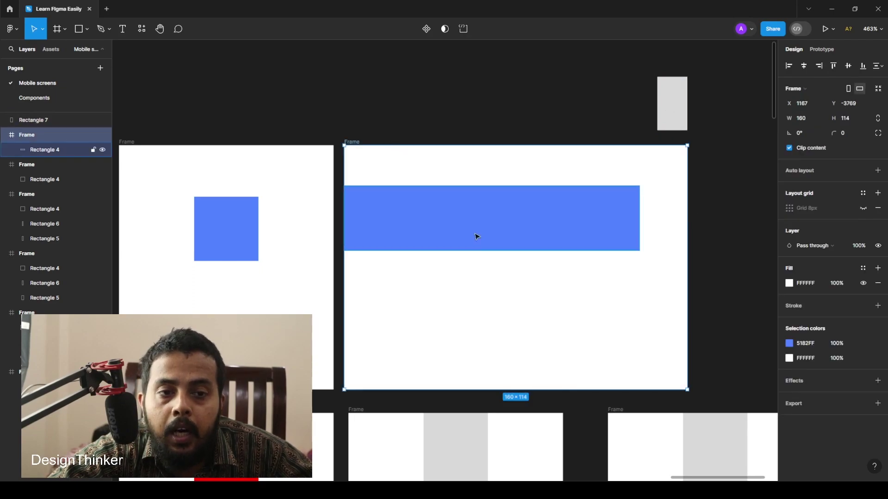
{"action": "left_click", "coordinate": [482, 236]}
{"action": "left_click", "coordinate": [840, 174]}
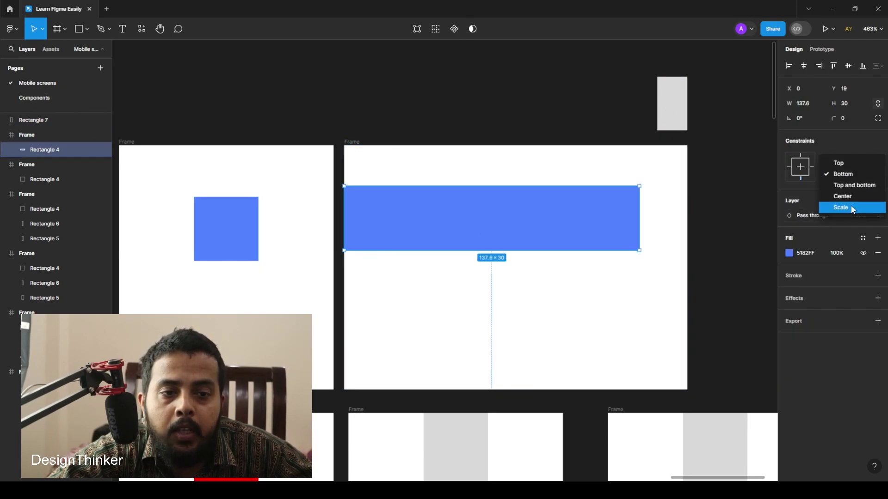
{"action": "left_click", "coordinate": [843, 206]}
Try resizing the widened frame vertically from its bottom edge, and undo the change
{"action": "left_click", "coordinate": [455, 314]}
{"action": "left_click_drag", "start_coordinate": [515, 389], "coordinate": [527, 206]}
{"action": "key", "text": "ctrl+z"}
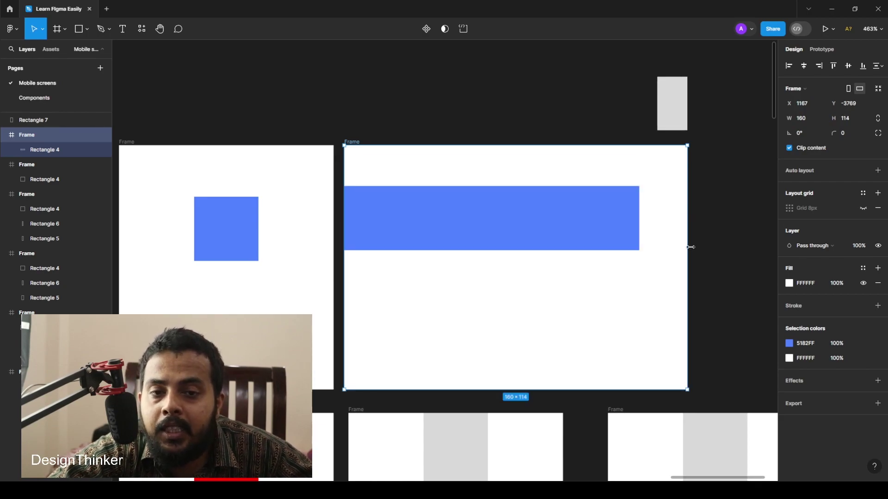
Set the constraints of the blue square in the original frame to Right horizontally and Top vertically
{"action": "left_click", "coordinate": [477, 225]}
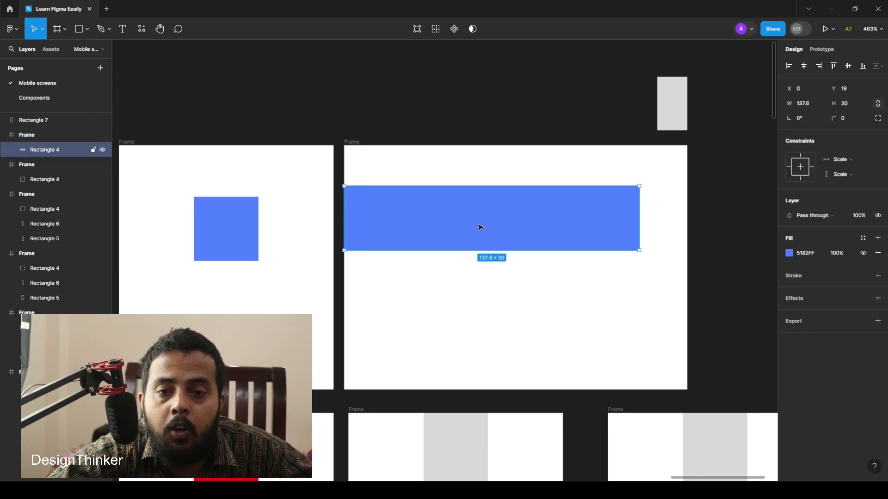
{"action": "left_click", "coordinate": [220, 224]}
{"action": "scroll", "coordinate": [380, 102], "scroll_direction": "left", "scroll_amount": 3}
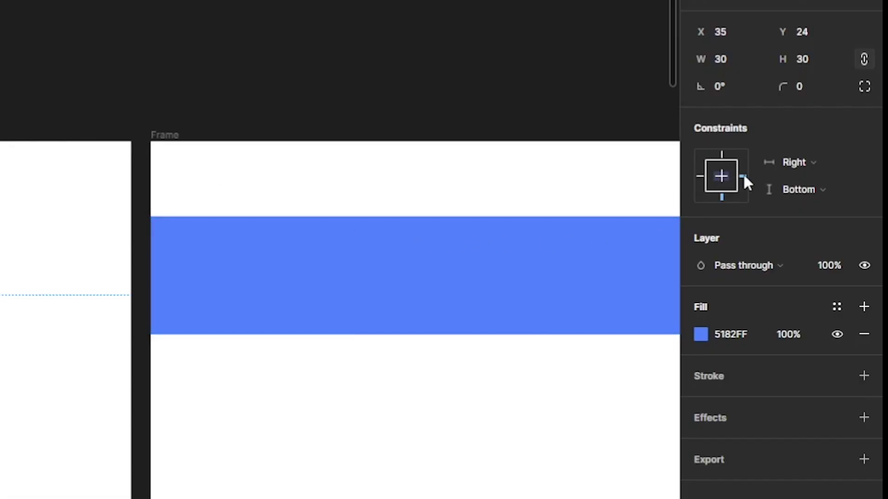
{"action": "left_click", "coordinate": [844, 173]}
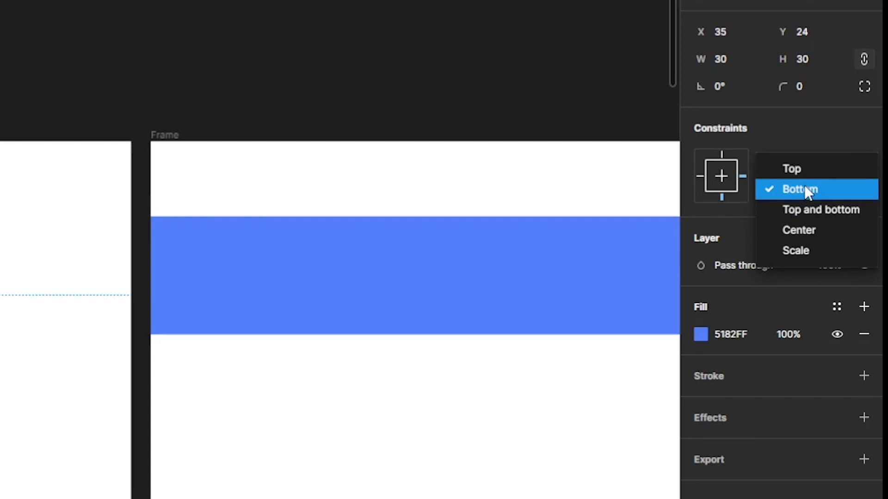
{"action": "left_click", "coordinate": [805, 187]}
{"action": "left_click", "coordinate": [793, 163]}
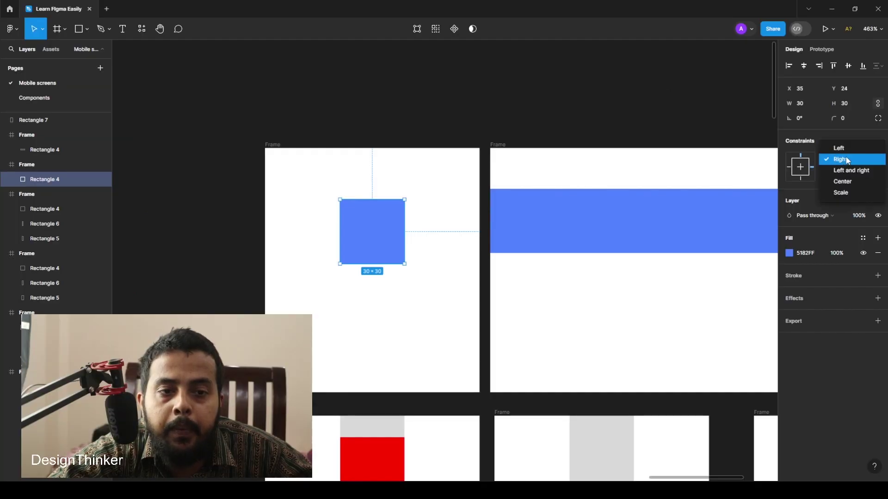
{"action": "left_click", "coordinate": [847, 160]}
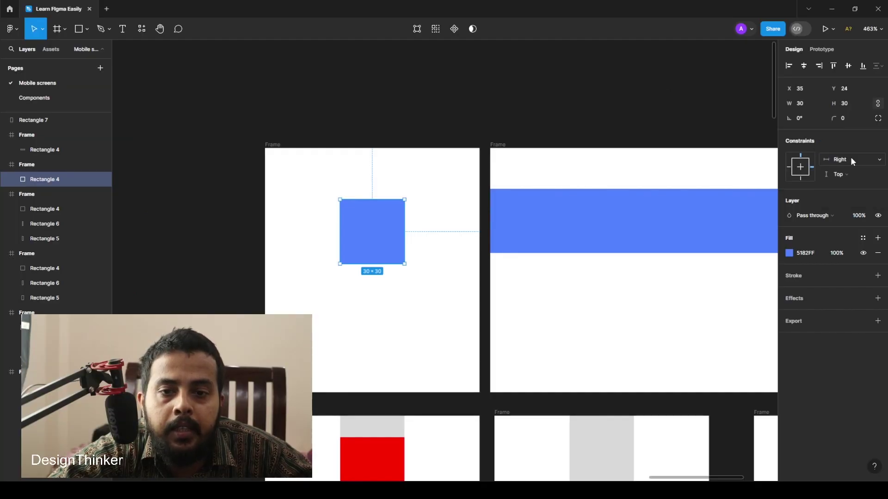
Narrow the original frame to 93 wide, and draw a grey rectangle about 35 × 48 between the blue square and the frame's right edge
{"action": "left_click", "coordinate": [277, 146]}
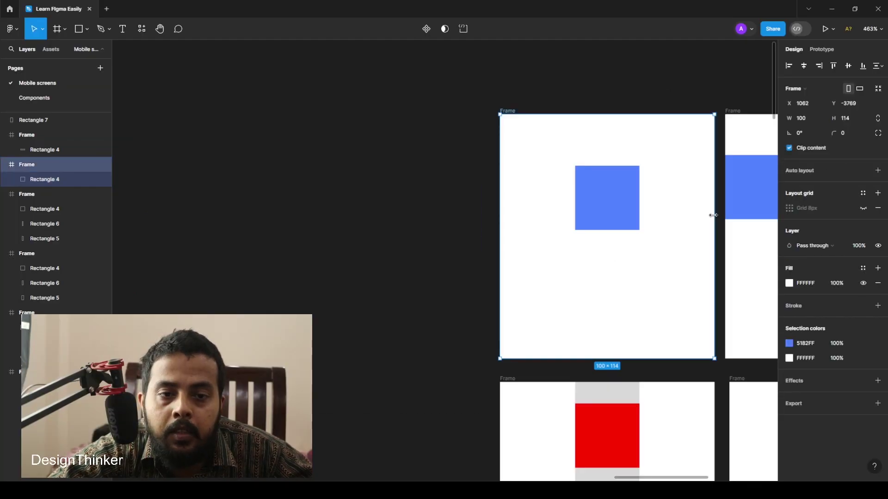
{"action": "mouse_move", "coordinate": [711, 215]}
{"action": "left_mouse_down"}
{"action": "mouse_move", "coordinate": [654, 218]}
{"action": "mouse_move", "coordinate": [708, 223]}
{"action": "mouse_move", "coordinate": [699, 223]}
{"action": "left_mouse_up"}
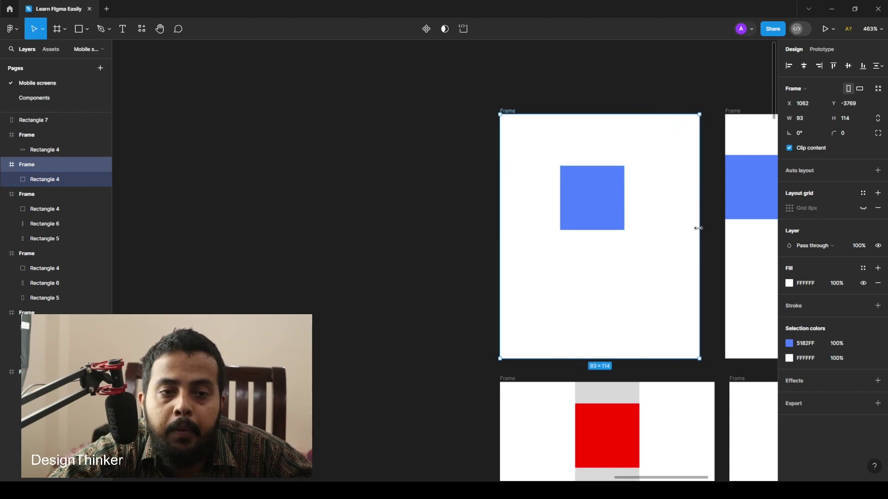
{"action": "left_click", "coordinate": [589, 194]}
{"action": "left_click", "coordinate": [87, 29]}
{"action": "left_click", "coordinate": [92, 50]}
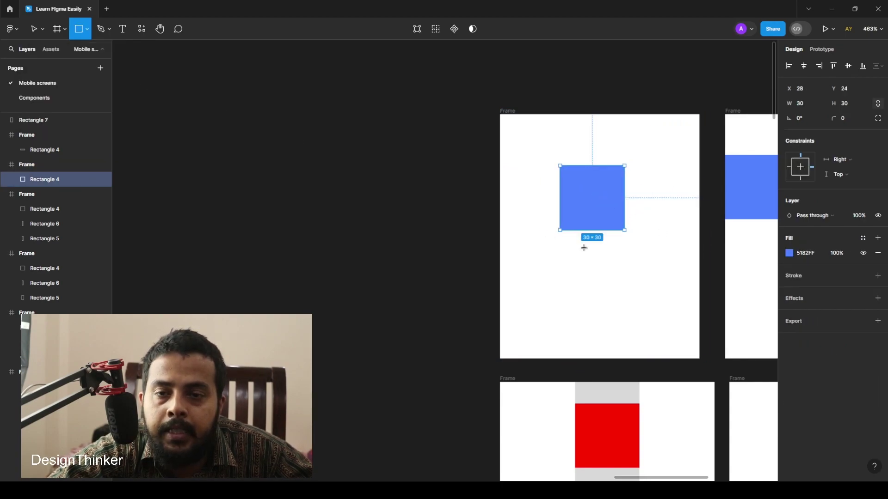
{"action": "mouse_move", "coordinate": [629, 193]}
{"action": "left_mouse_down"}
{"action": "mouse_move", "coordinate": [692, 297]}
{"action": "mouse_move", "coordinate": [699, 294]}
{"action": "left_mouse_up"}
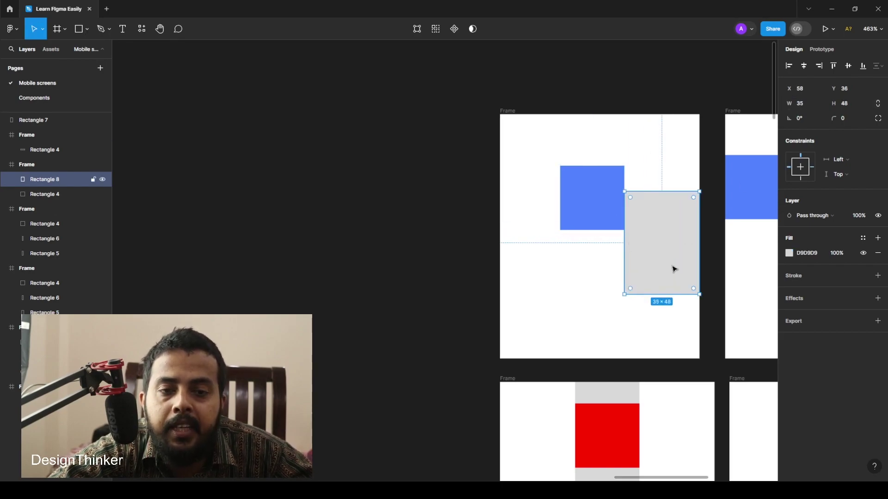
Narrow the frame to 66 wide with the grey rectangle moved outside, and place the rectangle back between the blue square and the right edge
{"action": "left_click_drag", "start_coordinate": [672, 268], "coordinate": [348, 235]}
{"action": "left_click", "coordinate": [529, 117]}
{"action": "left_click_drag", "start_coordinate": [699, 211], "coordinate": [640, 217]}
{"action": "left_click_drag", "start_coordinate": [306, 227], "coordinate": [574, 229]}
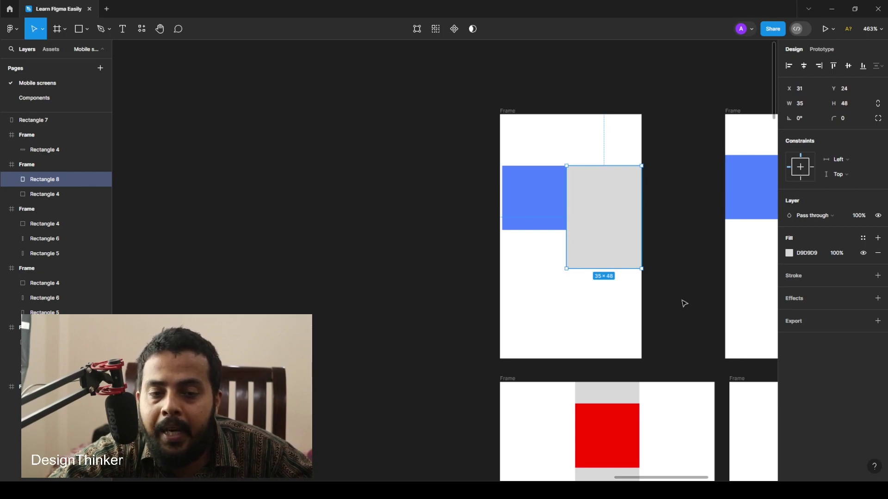
Examine the narrowed frame, its blue square and the grey gap rectangle, comparing their sizes and constraints
{"action": "scroll", "coordinate": [684, 303], "scroll_direction": "right", "scroll_amount": 3}
{"action": "scroll", "coordinate": [559, 291], "scroll_direction": "up", "scroll_amount": 2}
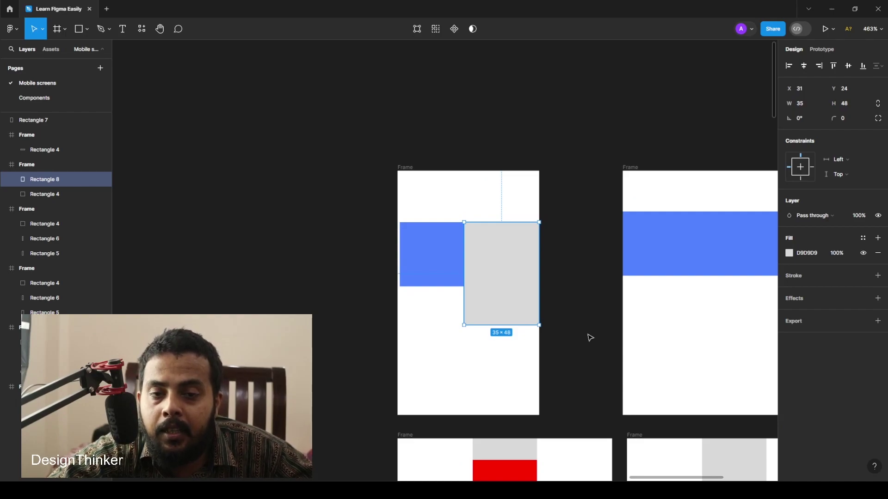
{"action": "scroll", "coordinate": [687, 295], "scroll_direction": "right", "scroll_amount": 3}
{"action": "scroll", "coordinate": [687, 295], "scroll_direction": "down", "scroll_amount": 2}
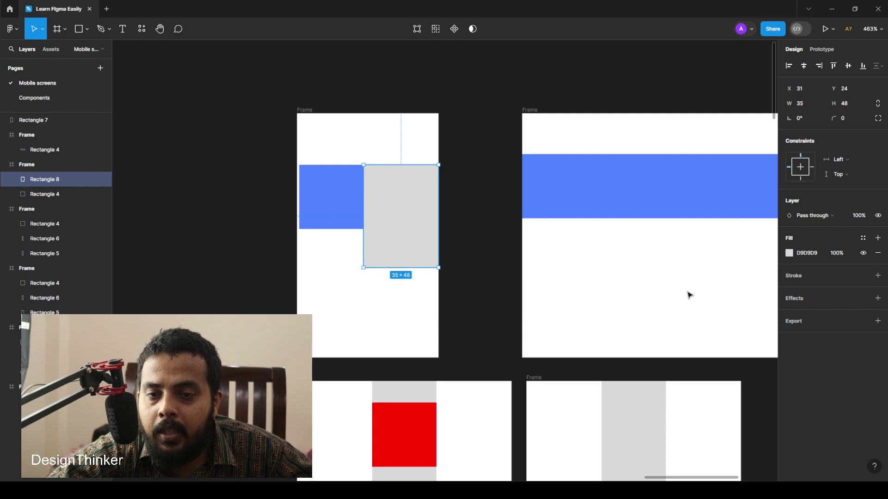
{"action": "left_click", "coordinate": [305, 111]}
{"action": "left_click", "coordinate": [364, 214]}
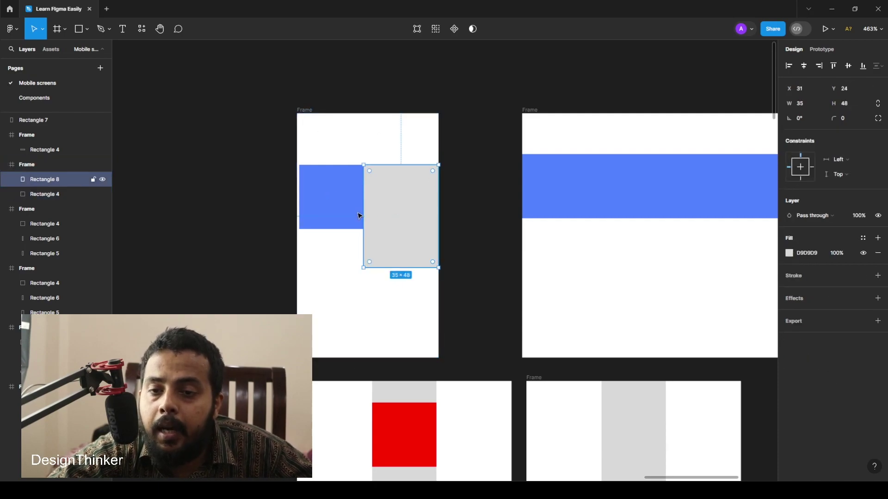
{"action": "left_click", "coordinate": [340, 216]}
{"action": "left_click", "coordinate": [293, 113]}
{"action": "left_click", "coordinate": [310, 110]}
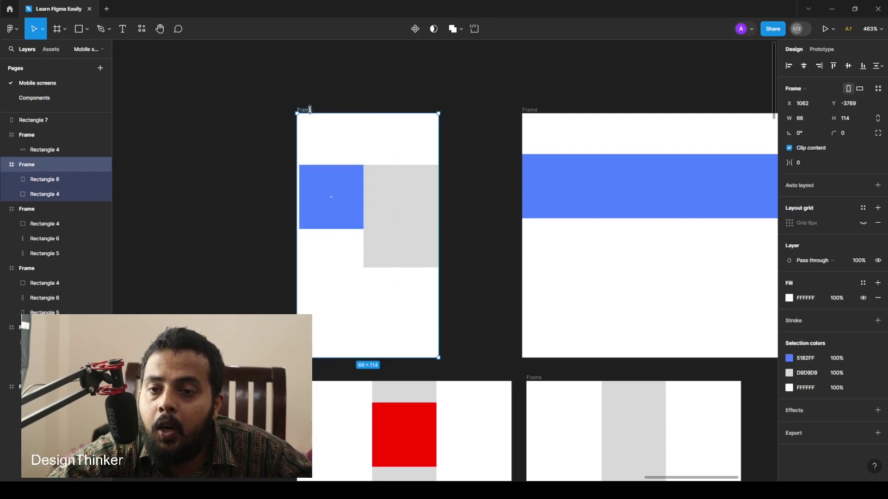